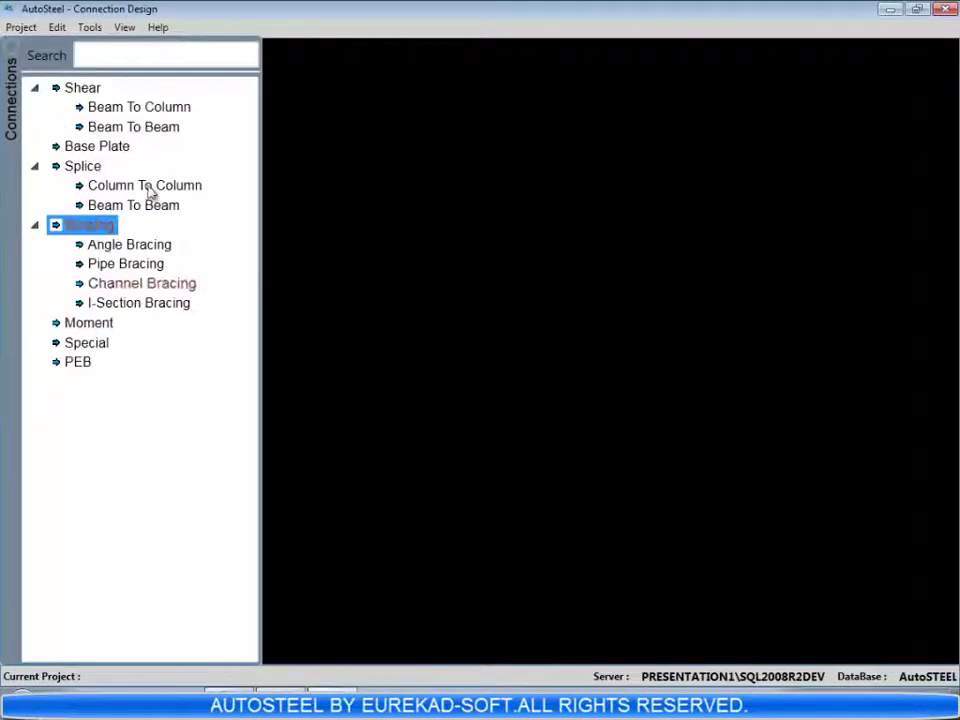
# Step: Browse the Beam To Column and Beam To Beam shear connection catalogues
pyautogui.click(176, 107)
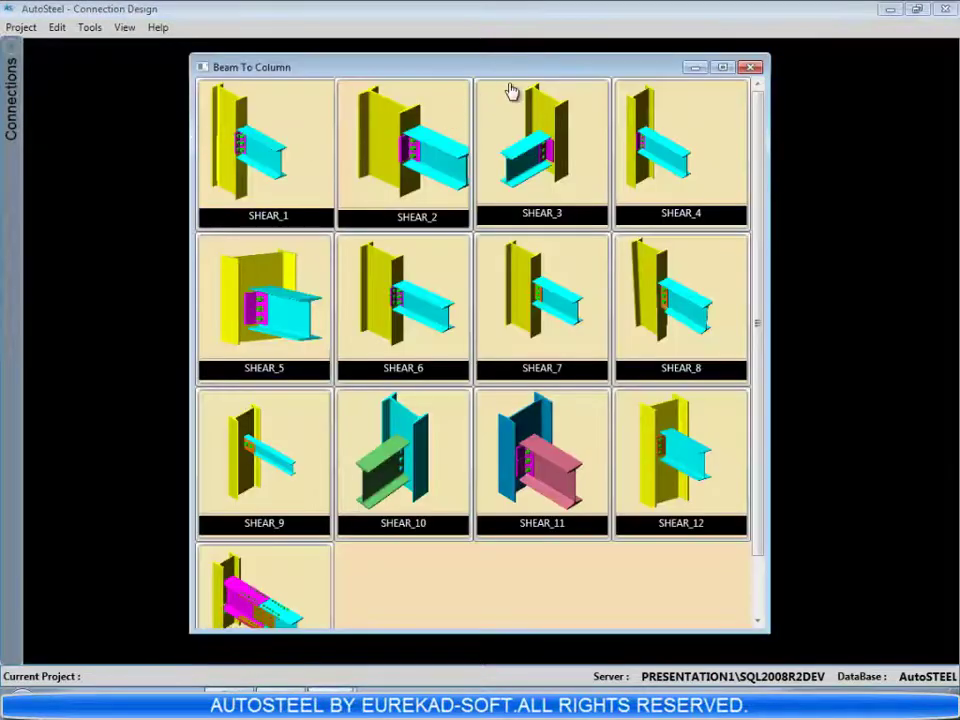
pyautogui.moveTo(758, 97); pyautogui.dragTo(760, 192)
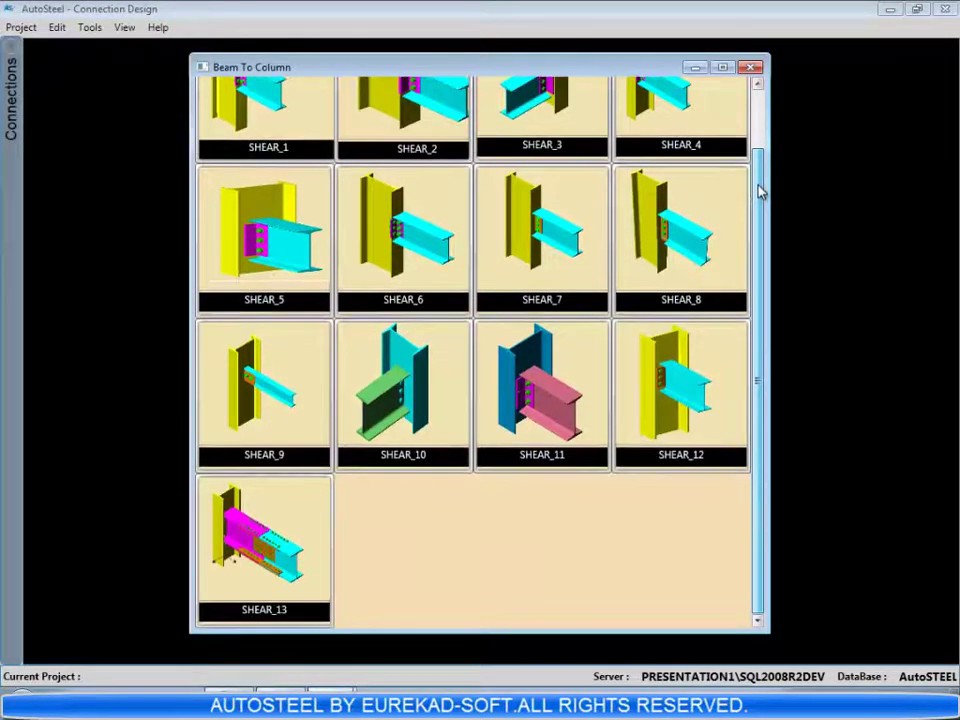
pyautogui.click(750, 67)
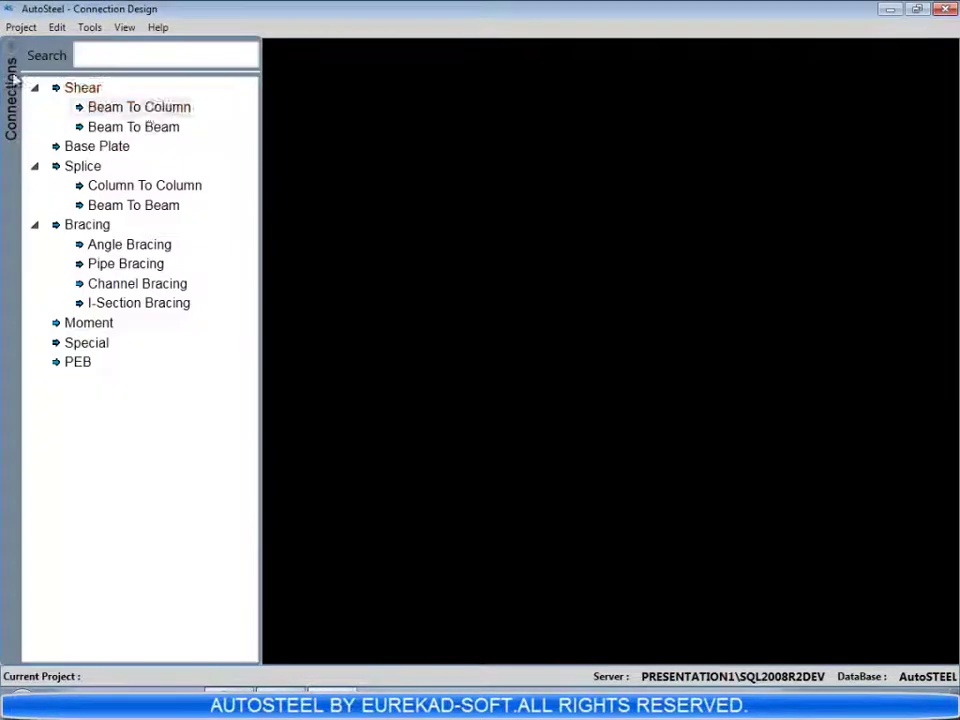
pyautogui.click(155, 131)
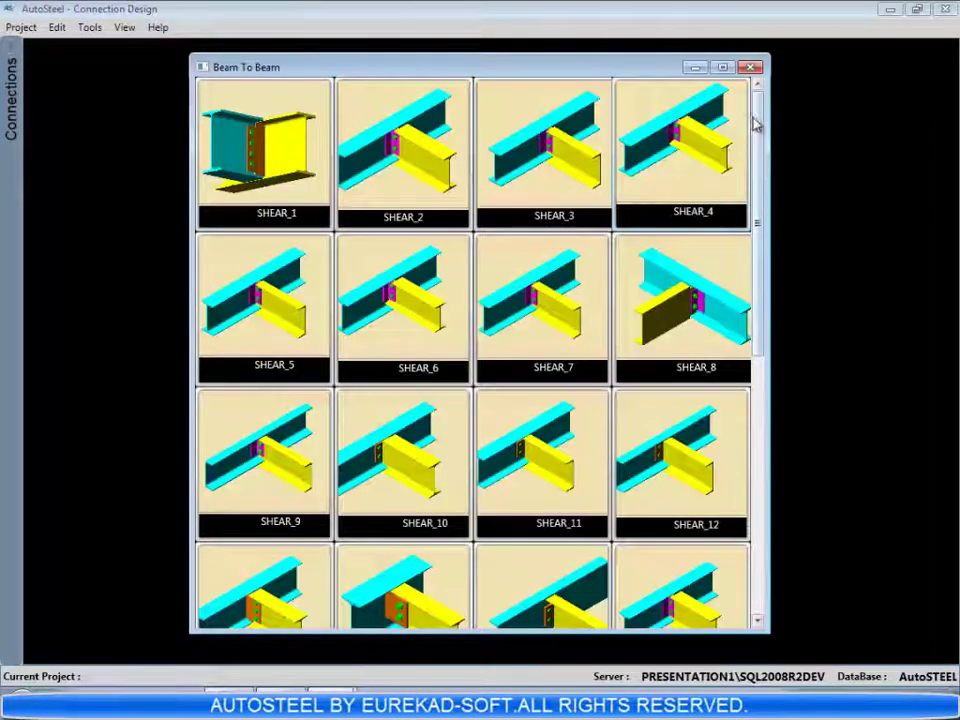
pyautogui.moveTo(757, 122); pyautogui.dragTo(767, 394)
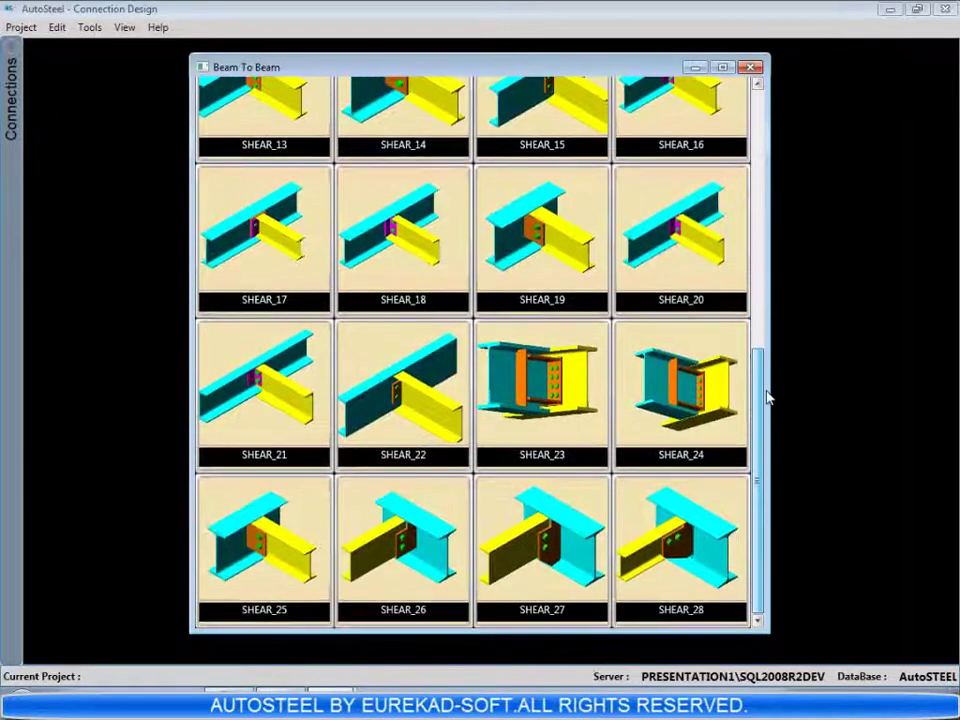
pyautogui.click(752, 68)
# Step: Browse the Base Plate catalogue, then bring up the Column To Column splice gallery
pyautogui.click(110, 148)
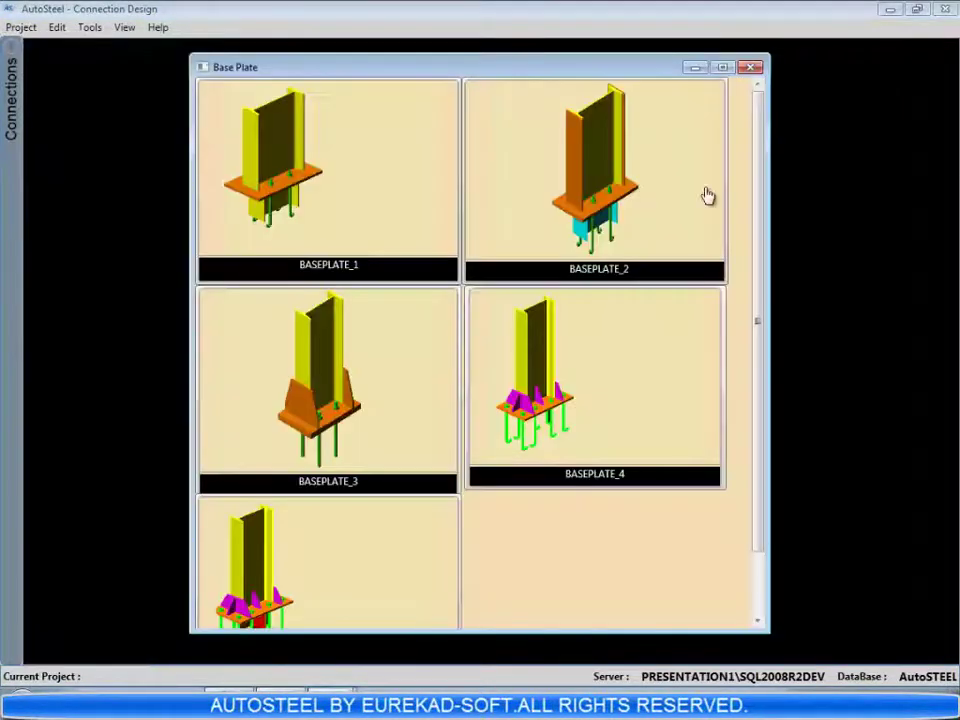
pyautogui.moveTo(754, 122); pyautogui.dragTo(755, 170)
pyautogui.click(750, 67)
pyautogui.click(111, 189)
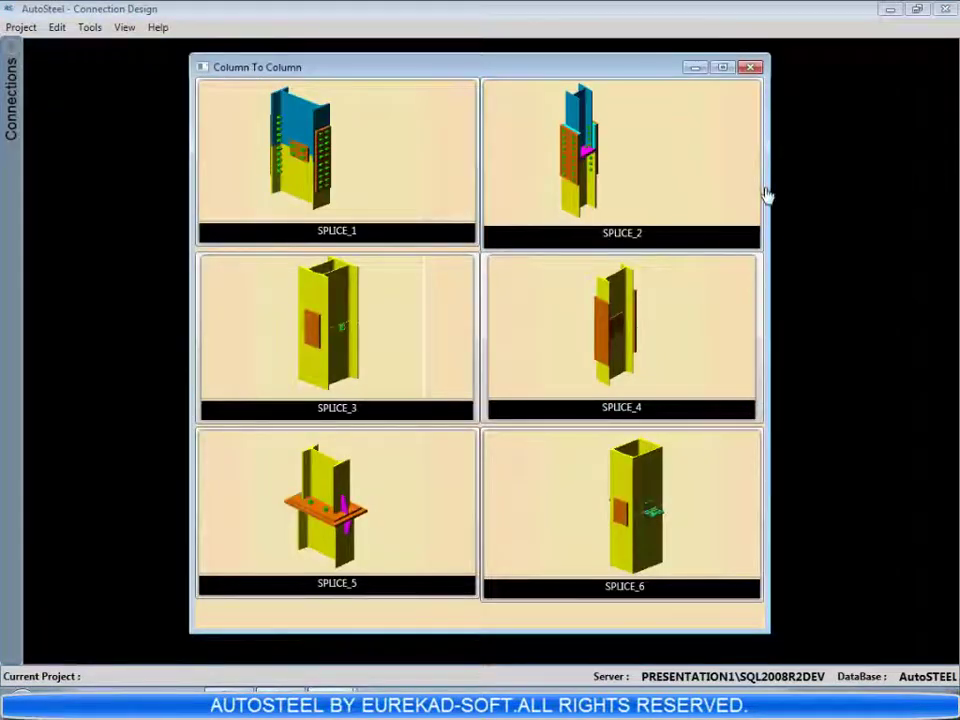
# Step: Browse the Beam To Beam splice and the Pipe, Channel and I-Section bracing catalogues
pyautogui.click(755, 68)
pyautogui.click(129, 206)
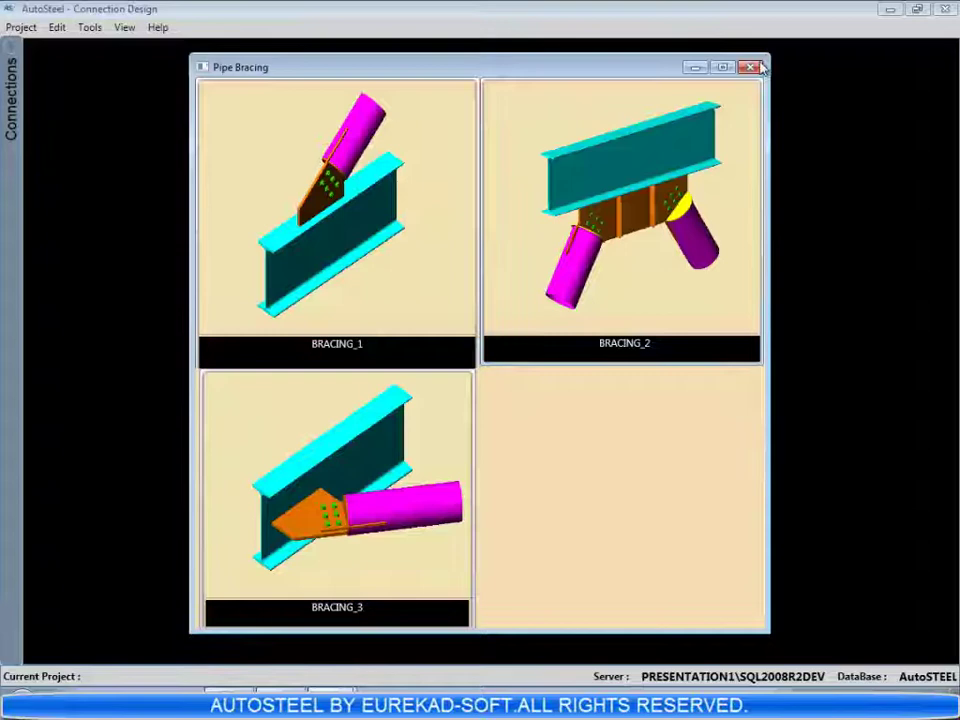
pyautogui.click(750, 67)
pyautogui.click(117, 287)
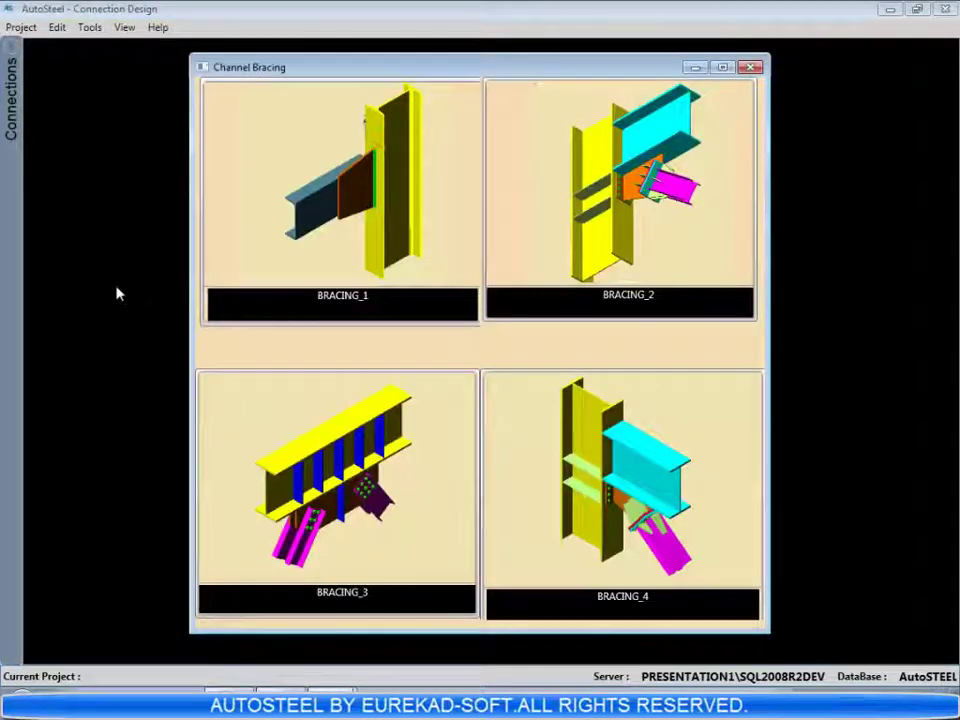
pyautogui.click(750, 67)
pyautogui.click(139, 300)
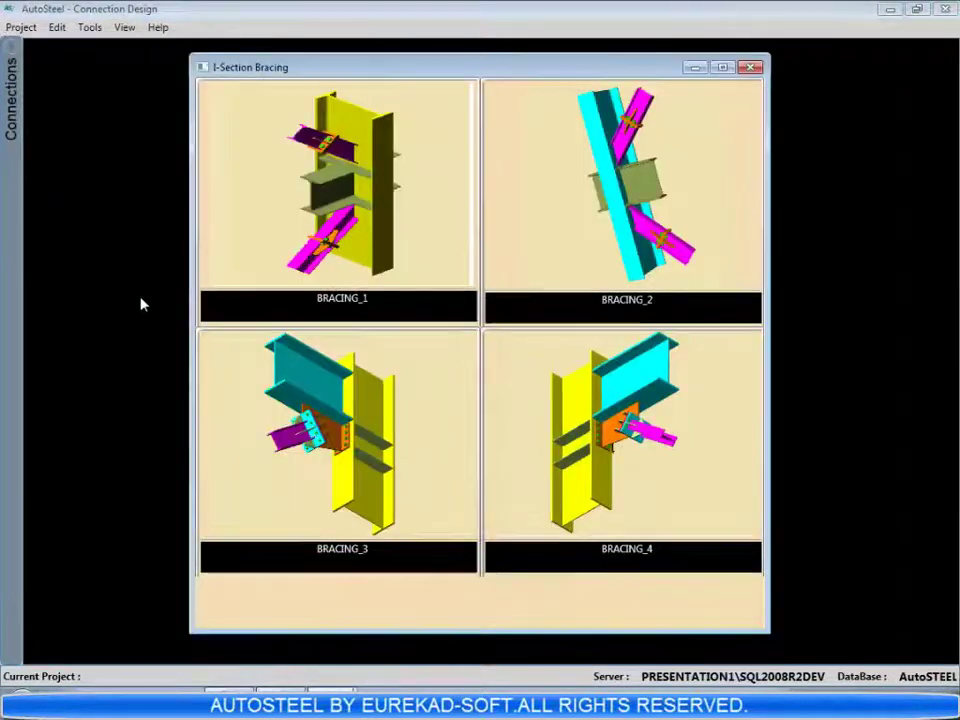
pyautogui.click(750, 67)
# Step: Browse the Moment catalogue, then open the Special catalogue and scroll through its entries
pyautogui.click(96, 322)
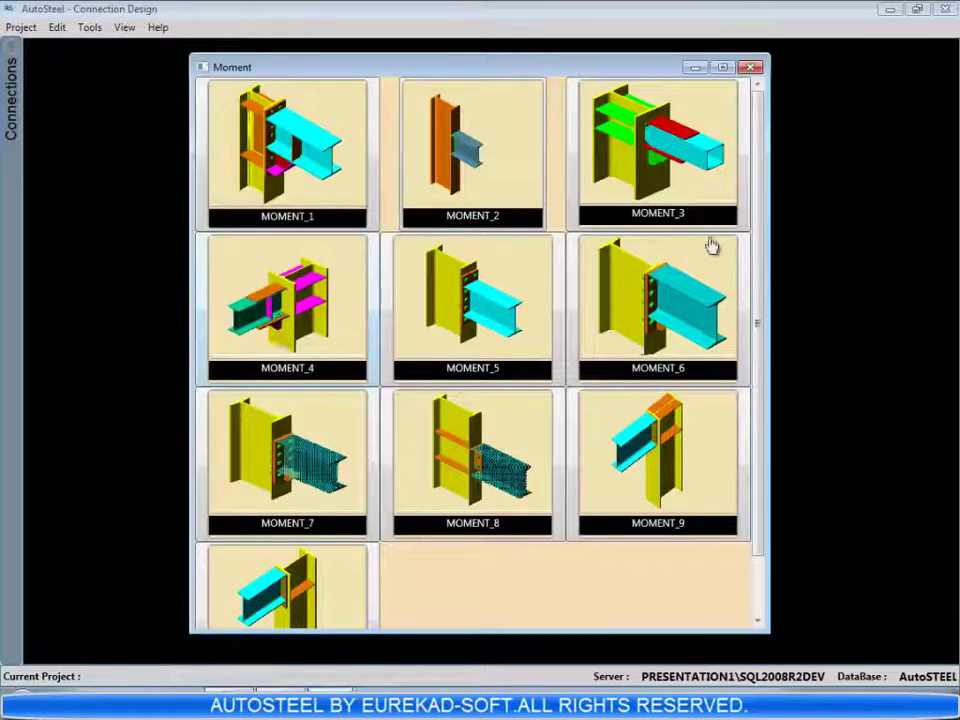
pyautogui.moveTo(763, 145)
pyautogui.mouseDown()
pyautogui.moveTo(758, 137)
pyautogui.moveTo(760, 156)
pyautogui.mouseUp()
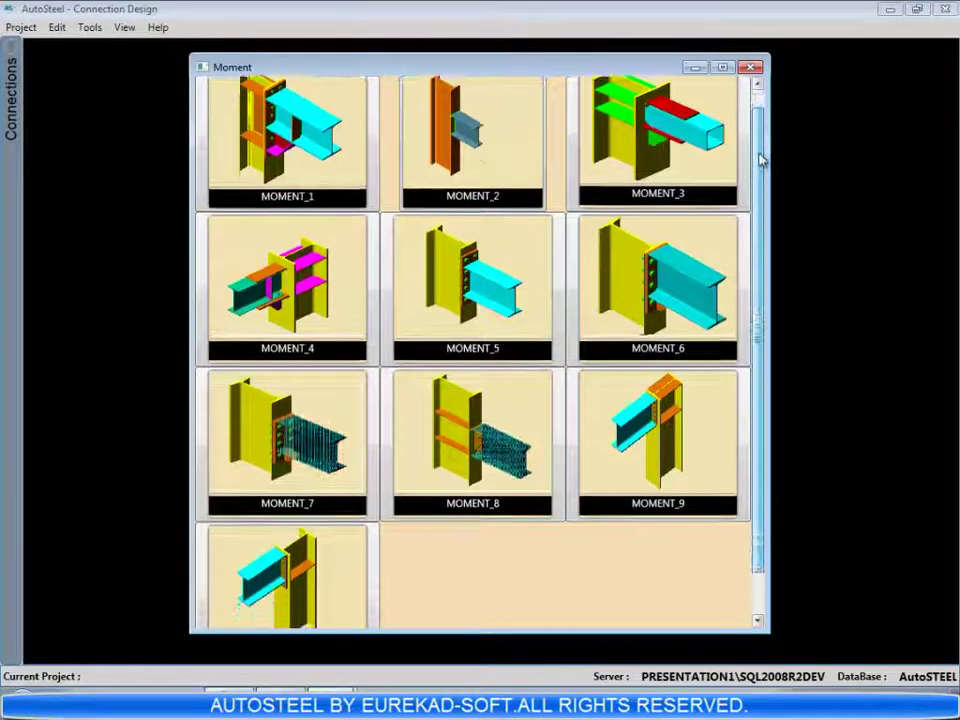
pyautogui.click(750, 67)
pyautogui.moveTo(11, 100)
pyautogui.click(87, 345)
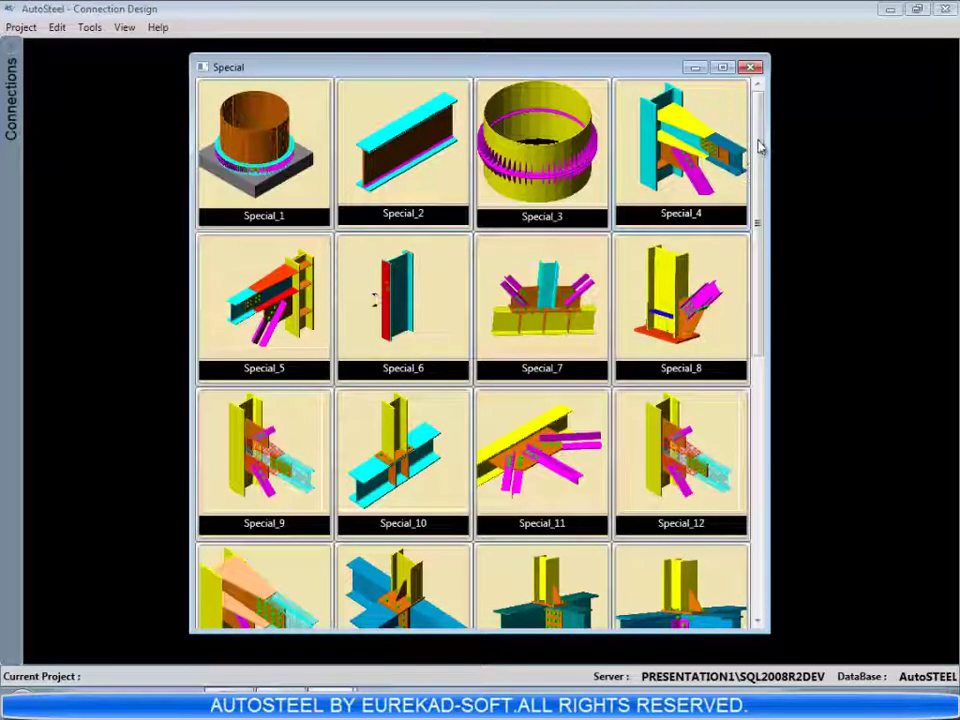
pyautogui.moveTo(758, 147); pyautogui.dragTo(816, 430)
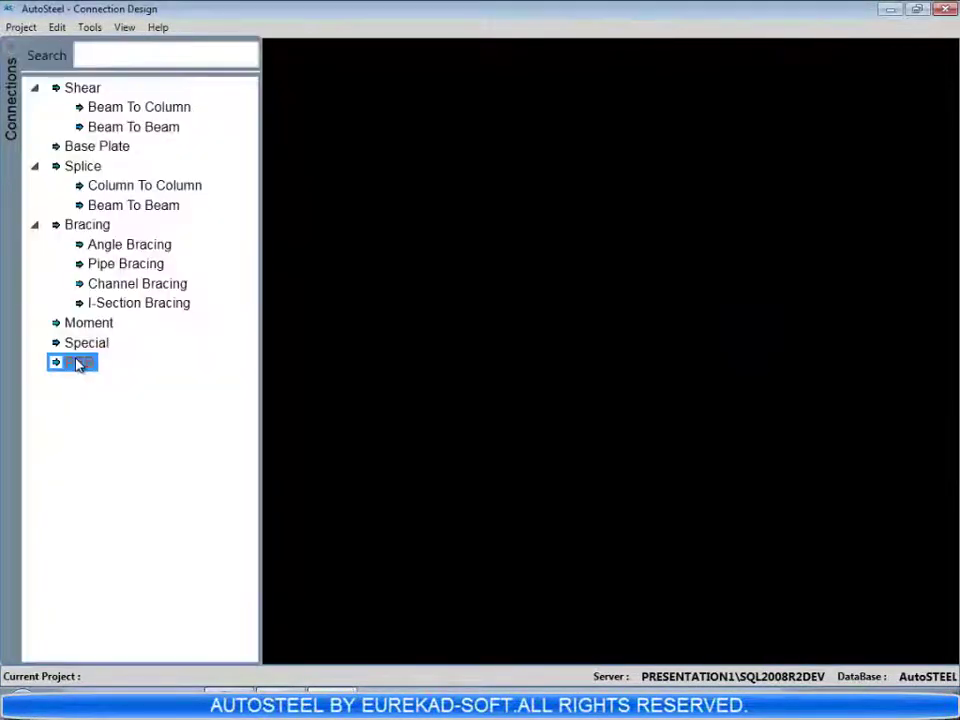
# Step: Start a SHEAR_1 beam-to-beam shear design with 60% design capacity
pyautogui.click(77, 362)
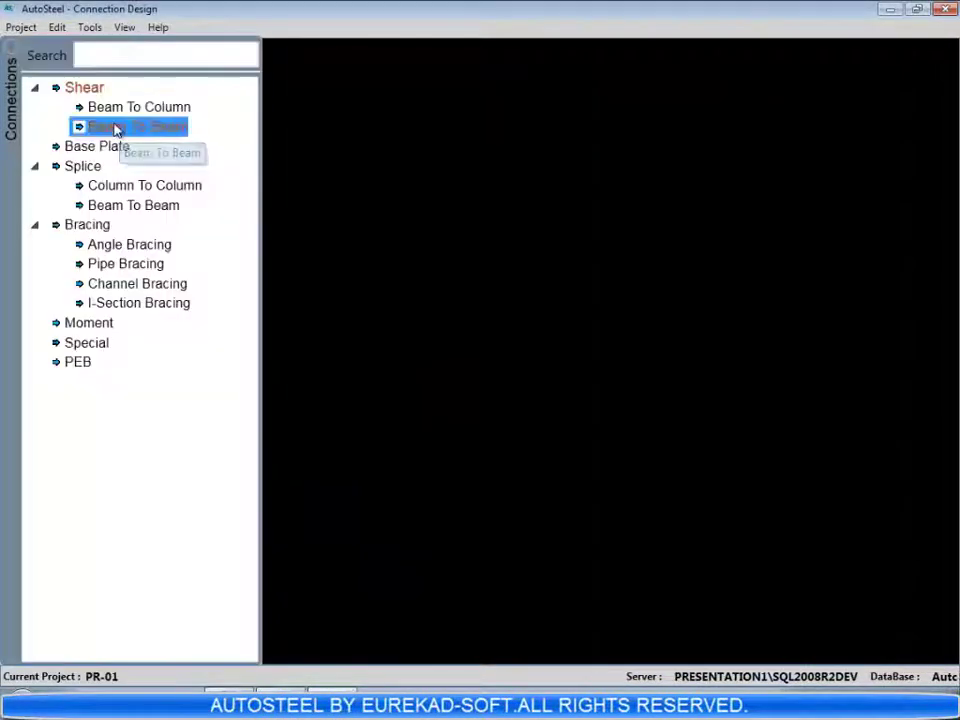
pyautogui.click(114, 128)
pyautogui.doubleClick(283, 171)
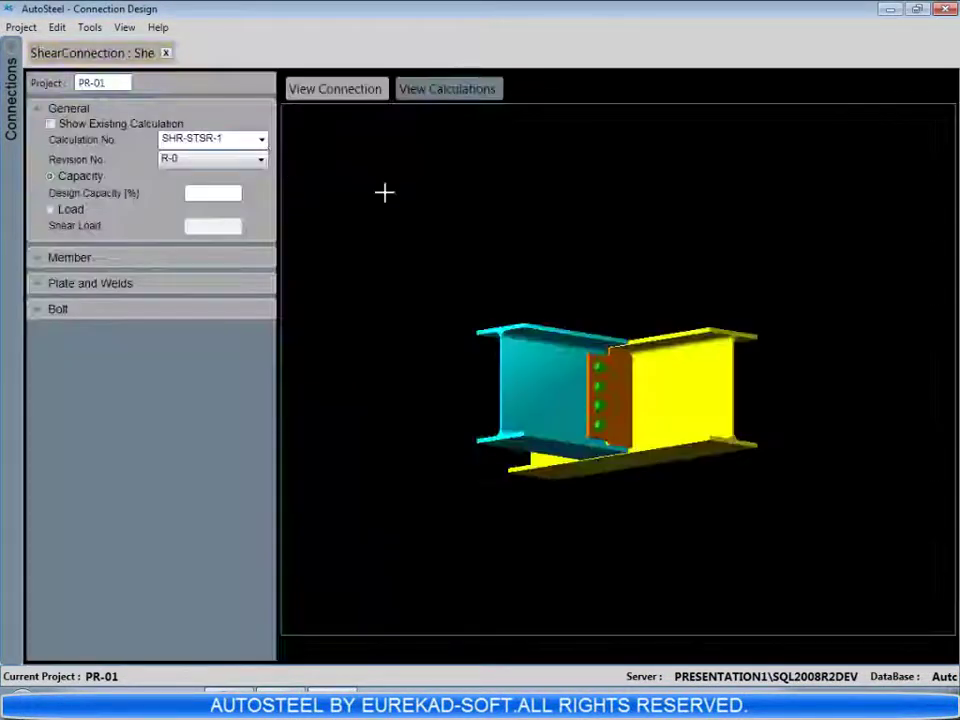
pyautogui.click(213, 195)
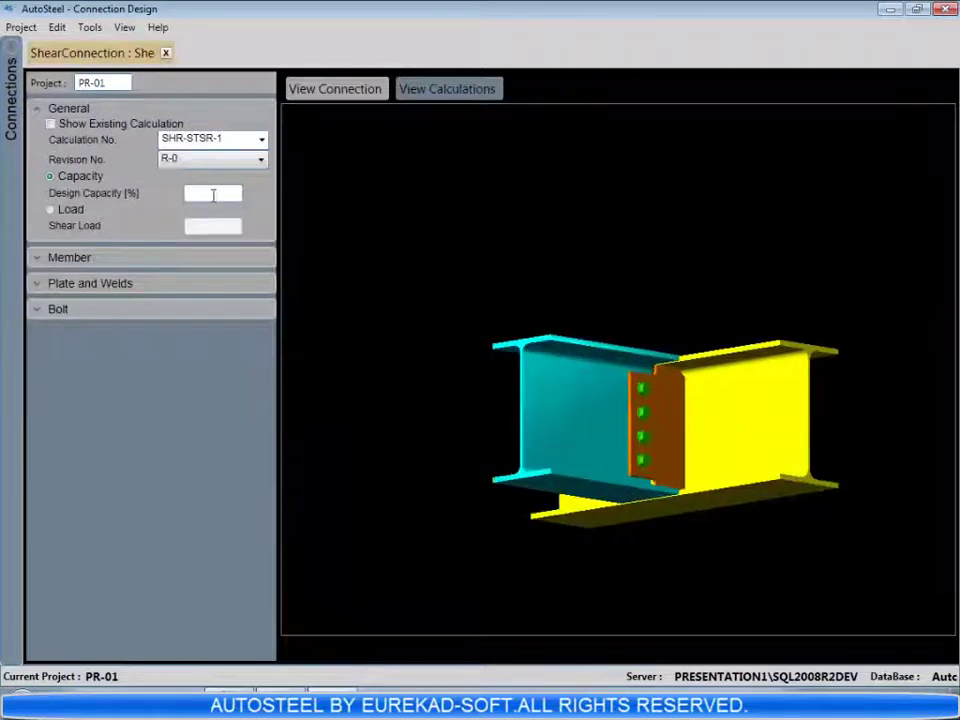
pyautogui.write('8')
# Step: Make main and secondary sections equal, using Indian Standard INDIAN_IS_Beams sections
pyautogui.click(64, 264)
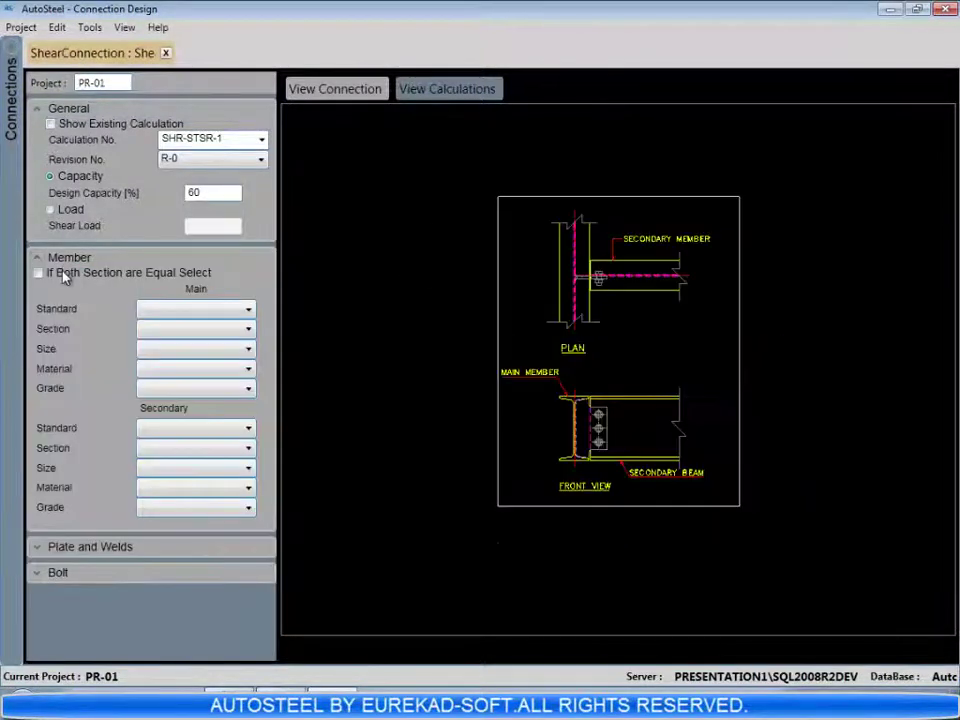
pyautogui.click(222, 310)
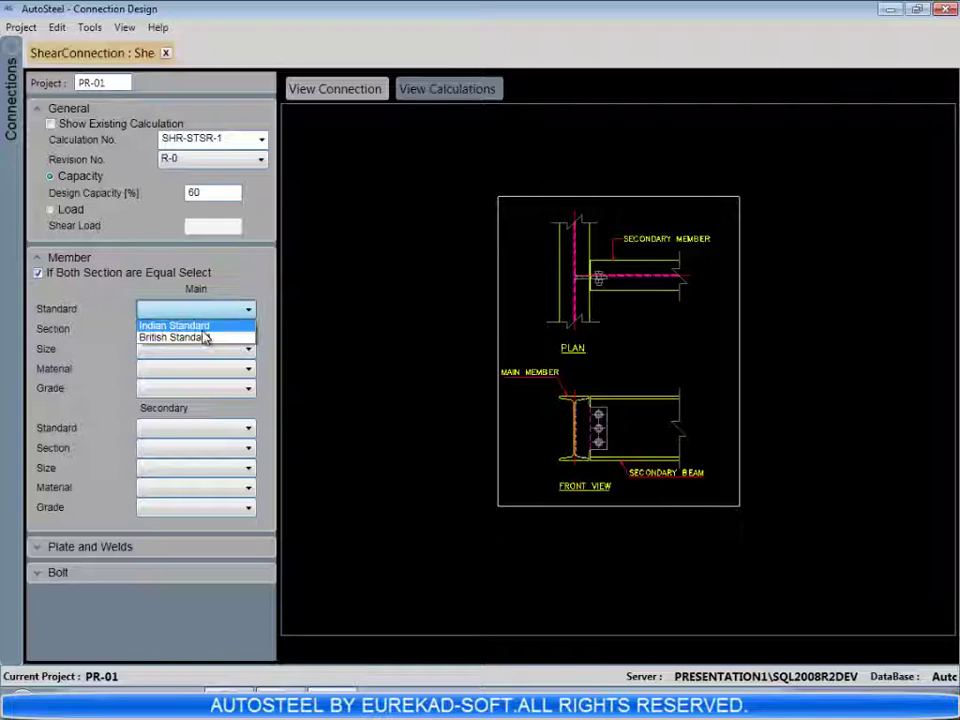
pyautogui.click(201, 325)
pyautogui.click(199, 328)
pyautogui.click(210, 356)
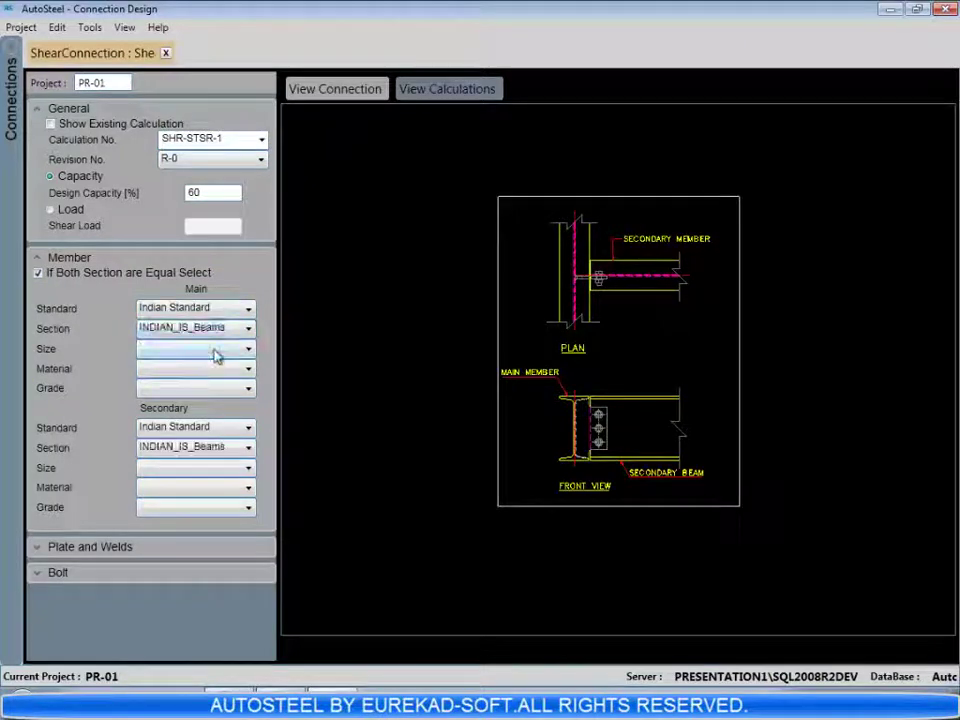
# Step: Choose ISMB 300 members in IS 2062 steel, grade E 250 (Fe 410 W) A
pyautogui.click(214, 349)
pyautogui.moveTo(258, 404); pyautogui.dragTo(258, 506)
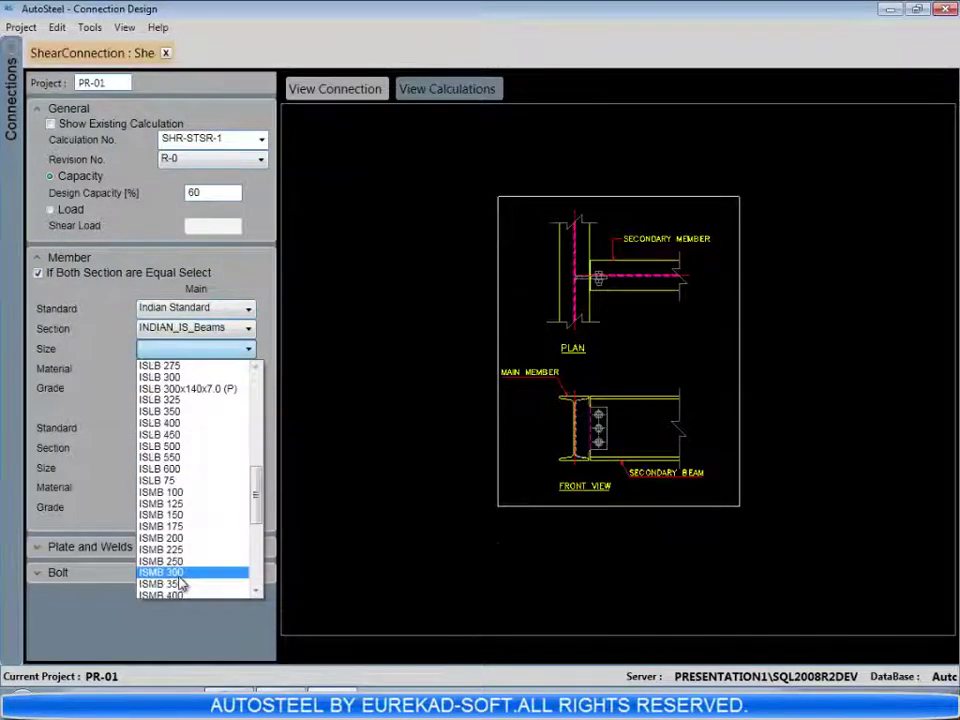
pyautogui.click(180, 575)
pyautogui.click(199, 371)
pyautogui.click(186, 387)
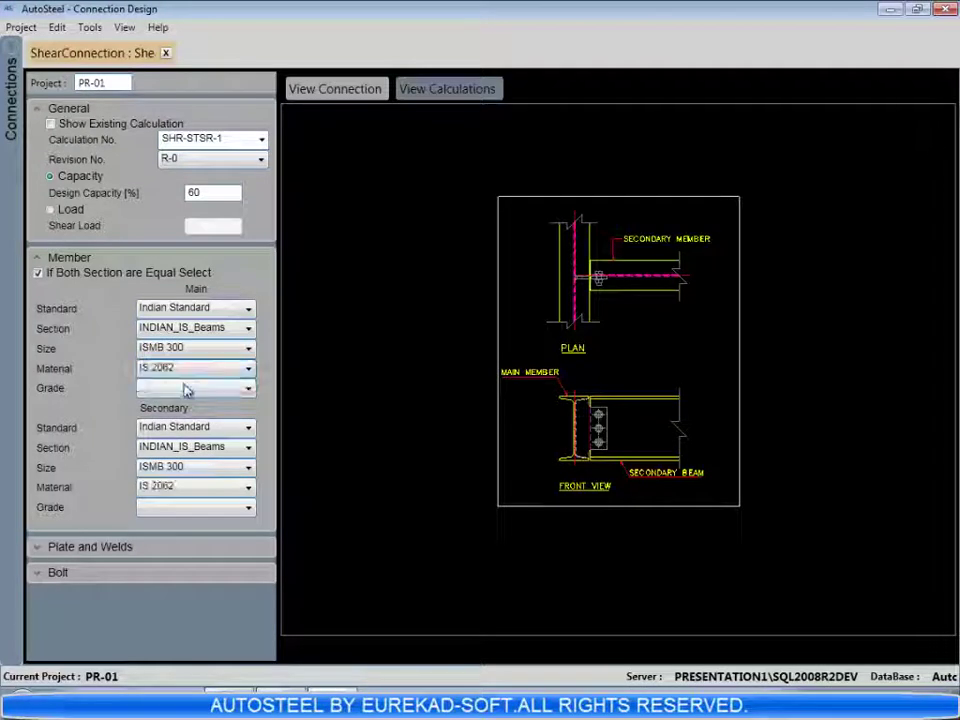
pyautogui.click(186, 388)
pyautogui.click(176, 401)
# Step: Make the plate IS 2062, 200 mm long and 80 mm wide
pyautogui.click(100, 548)
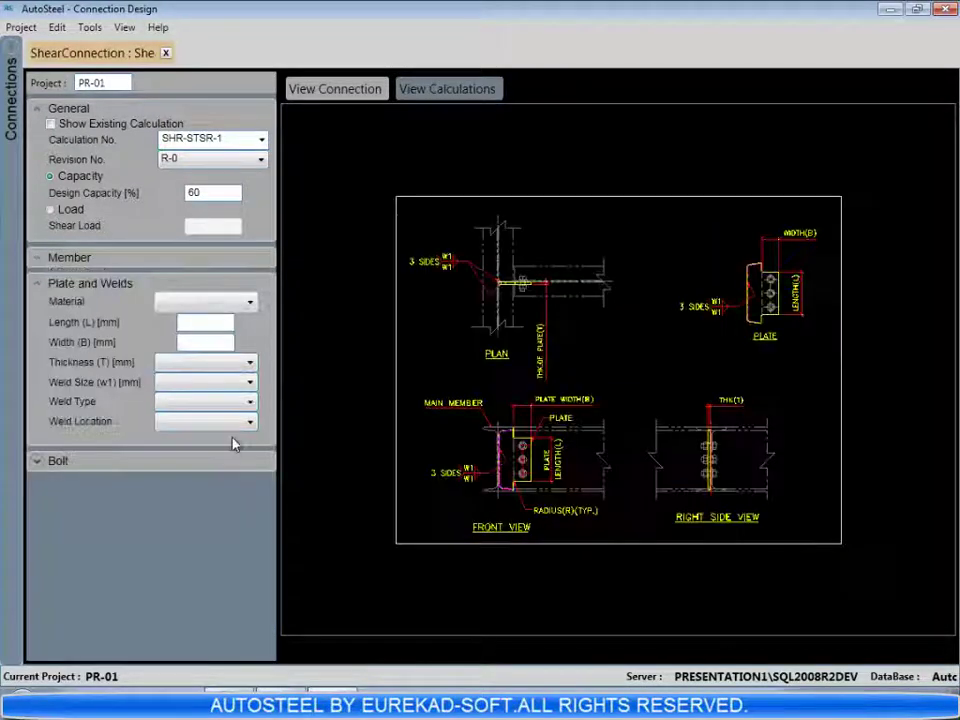
pyautogui.click(210, 300)
pyautogui.click(205, 319)
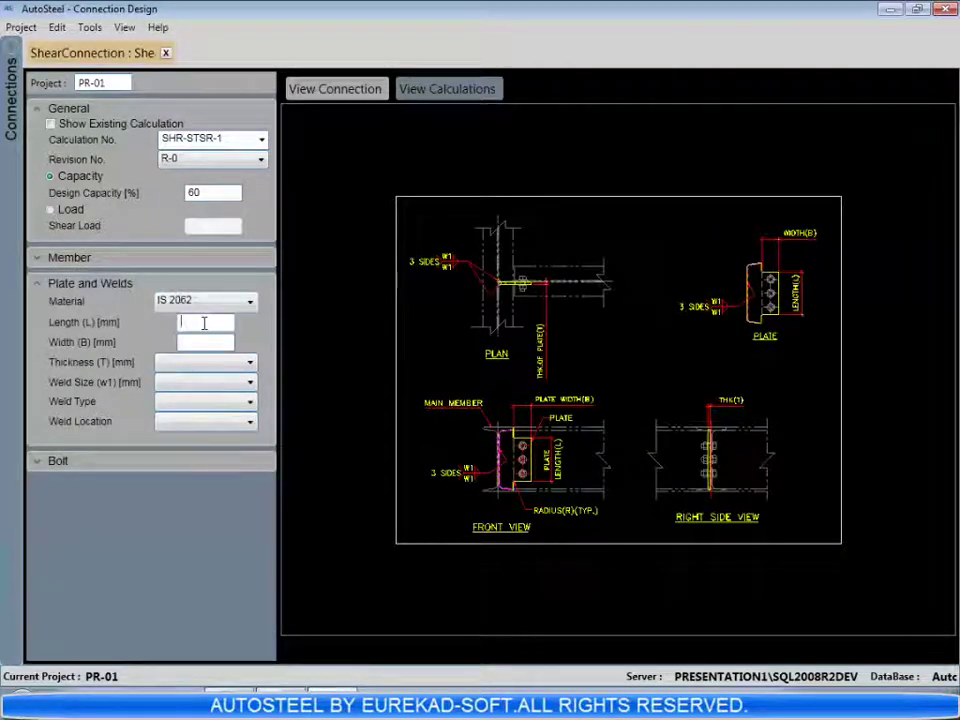
pyautogui.write('200')
pyautogui.press('Tab')
pyautogui.write('80')
pyautogui.click(205, 362)
# Step: Give the plate 12 mm thickness and a 6 mm shop fillet weld
pyautogui.click(180, 510)
pyautogui.click(200, 382)
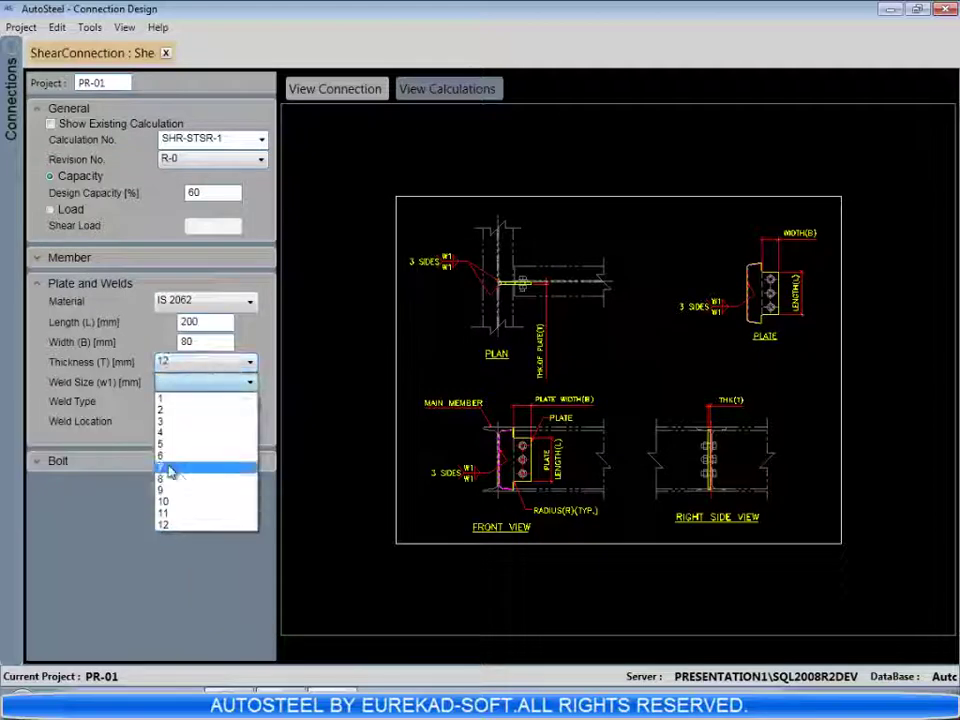
pyautogui.click(171, 456)
pyautogui.click(195, 401)
pyautogui.click(193, 420)
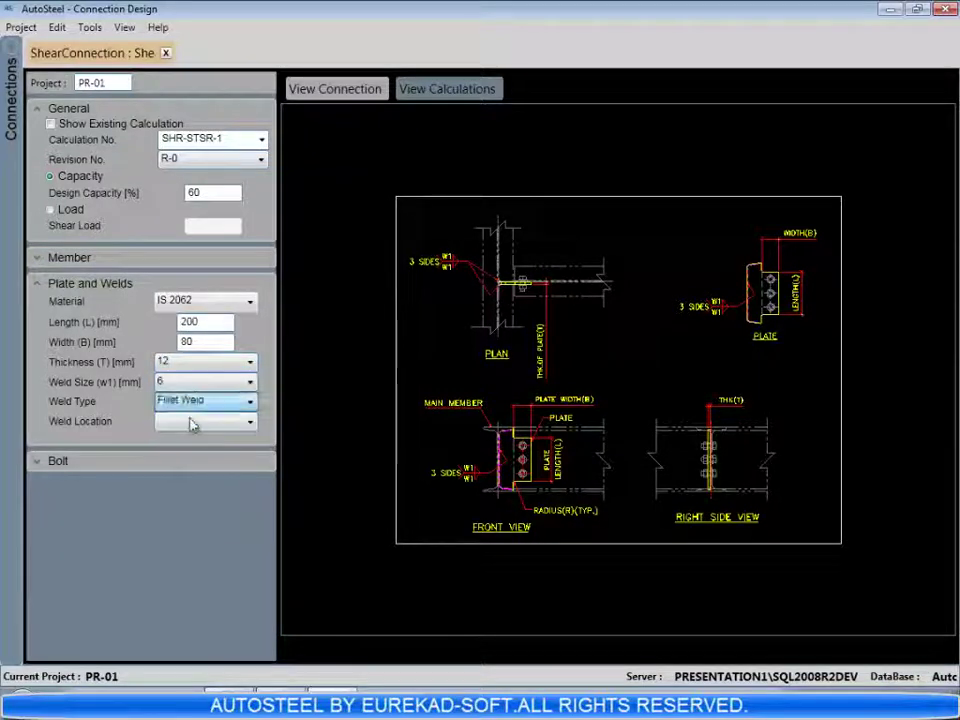
pyautogui.click(170, 437)
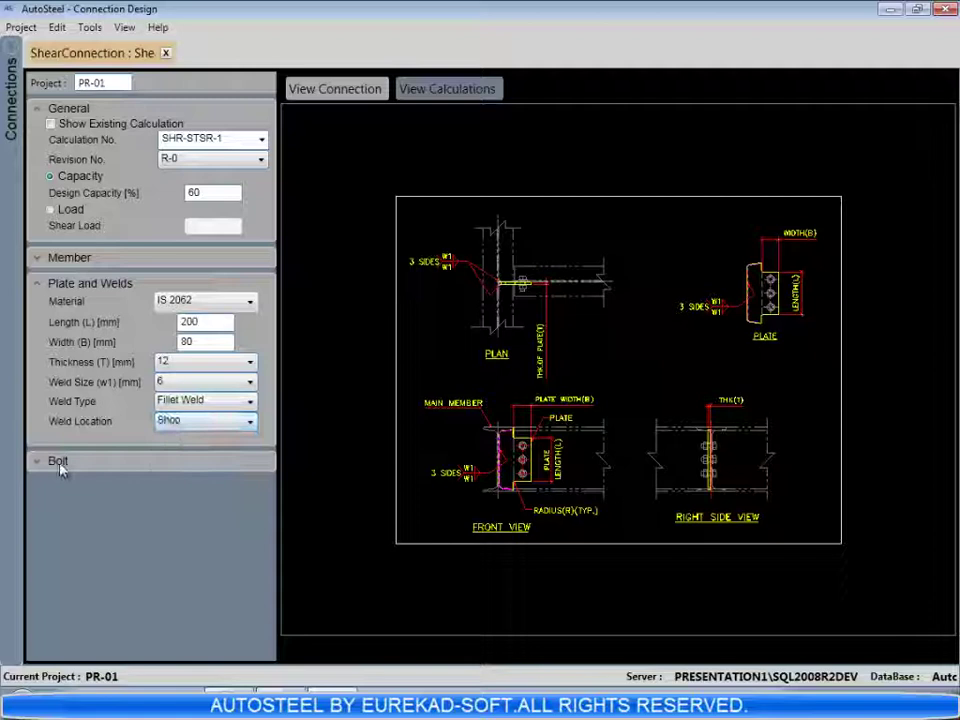
pyautogui.click(60, 468)
# Step: Set IS1367 grade 8.8 bolts, 20 mm diameter, 65 mm pitch, three bolts
pyautogui.click(229, 330)
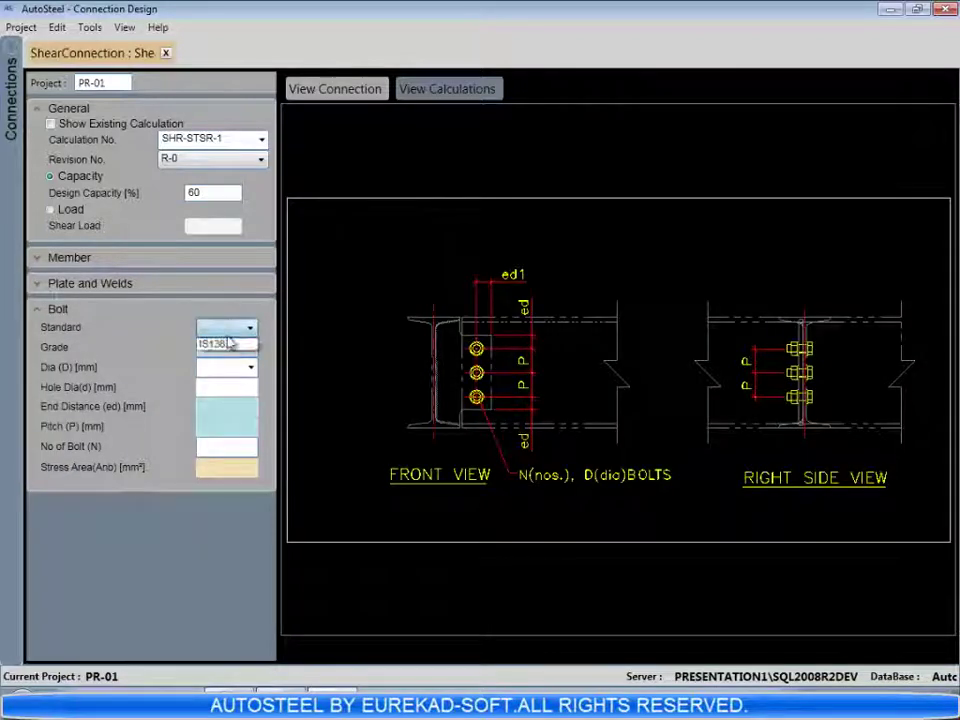
pyautogui.click(229, 343)
pyautogui.click(249, 347)
pyautogui.click(208, 433)
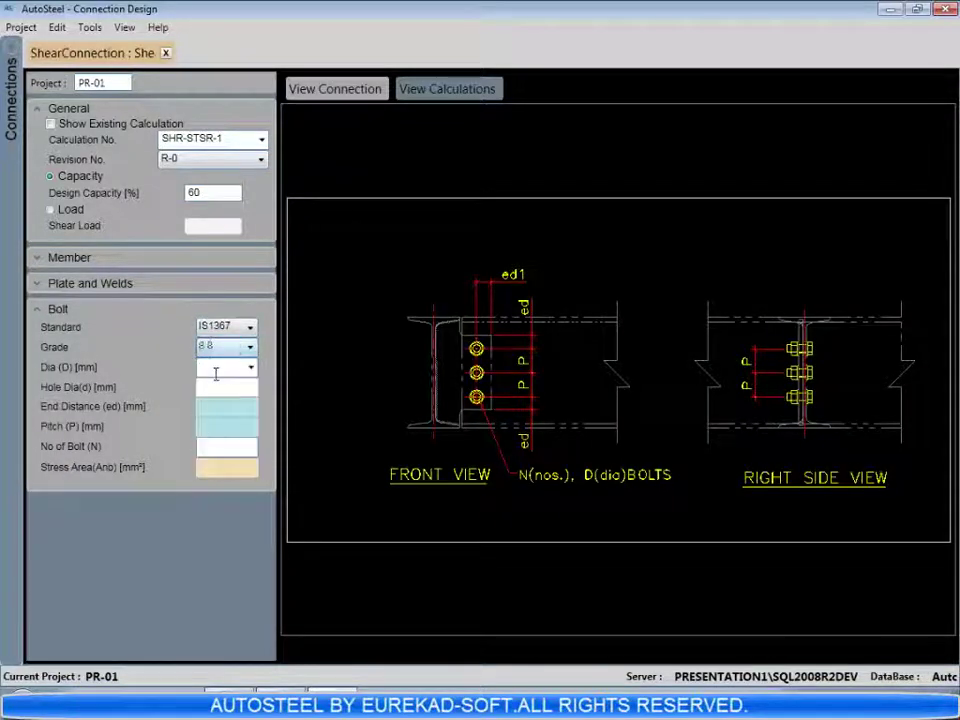
pyautogui.click(215, 373)
pyautogui.write('20')
pyautogui.click(223, 426)
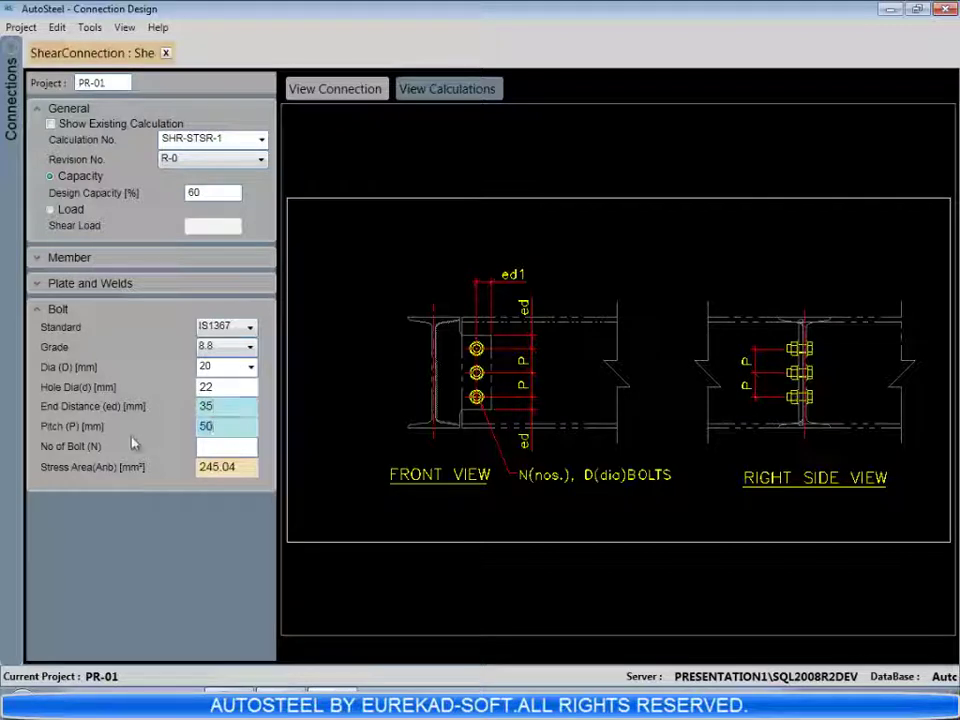
pyautogui.press('BackSpace')
pyautogui.press('BackSpace')
pyautogui.write('6')
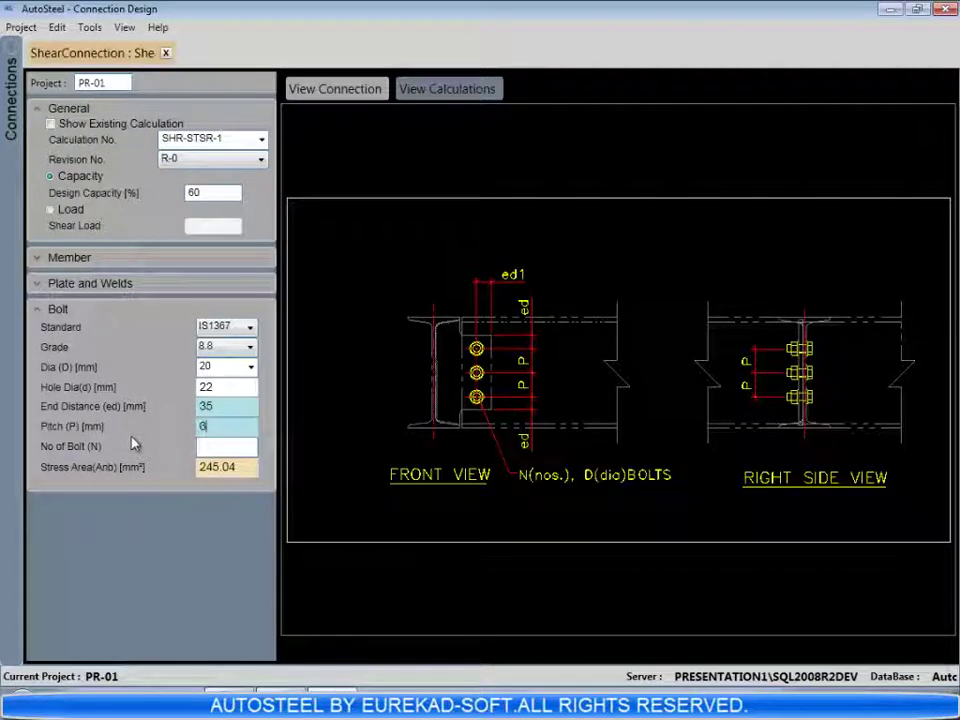
pyautogui.write('5')
pyautogui.click(211, 446)
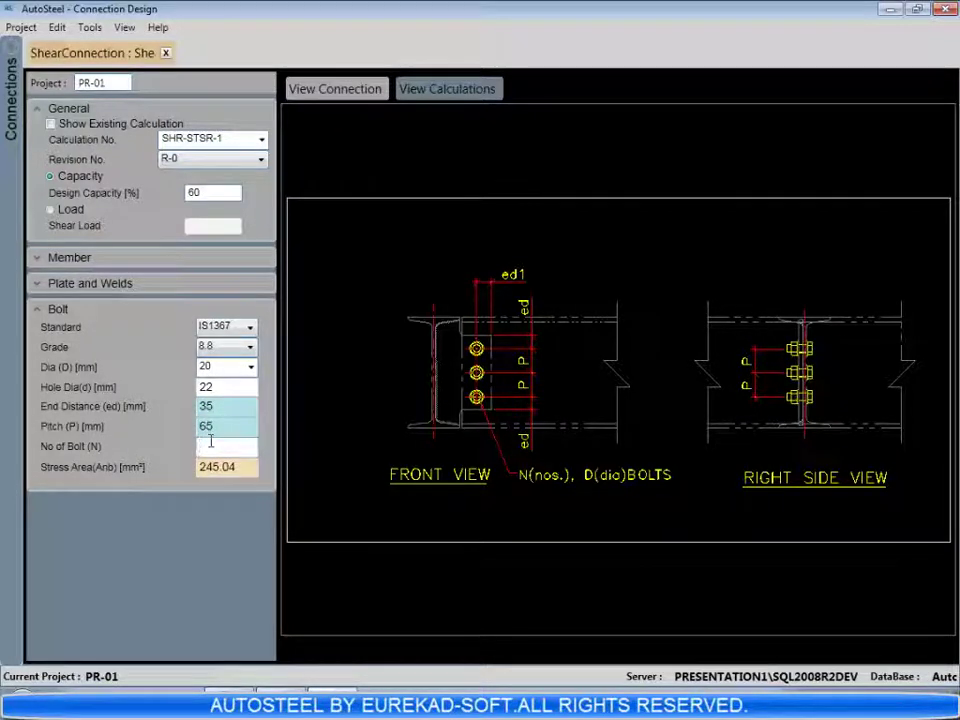
# Step: Review the input details, permissible stress, safety factors, beam and bolt properties in the calculations
pyautogui.click(440, 90)
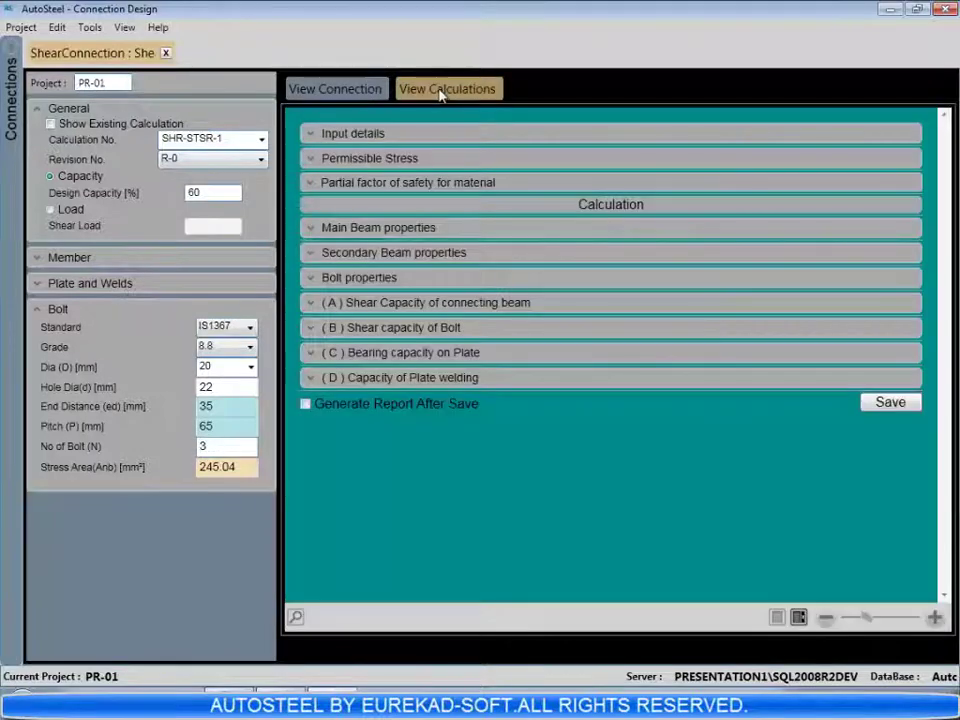
pyautogui.click(347, 136)
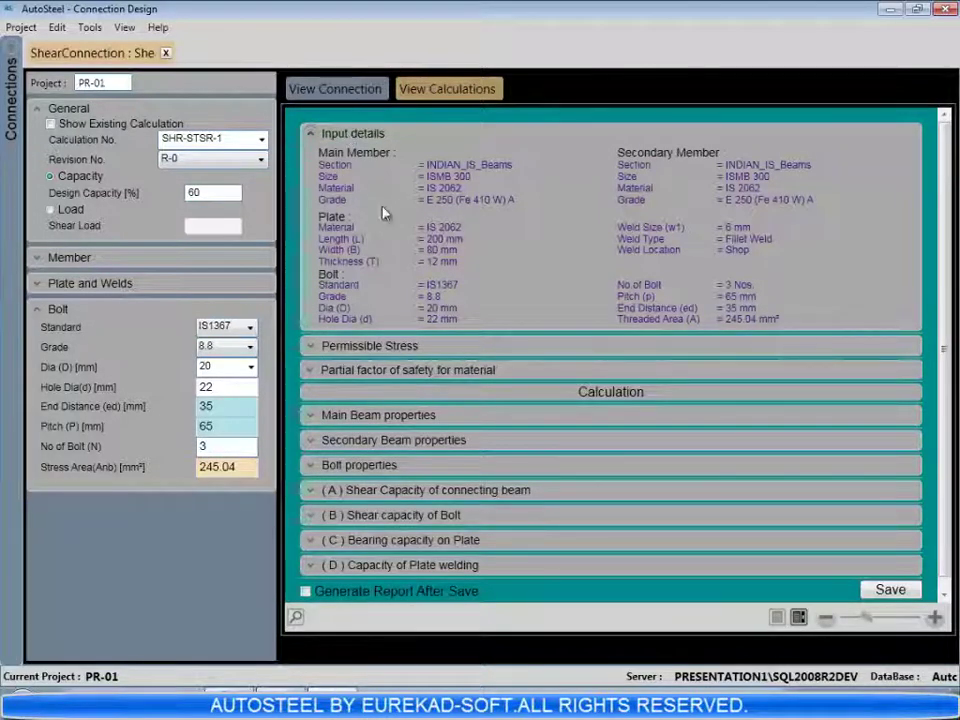
pyautogui.click(380, 348)
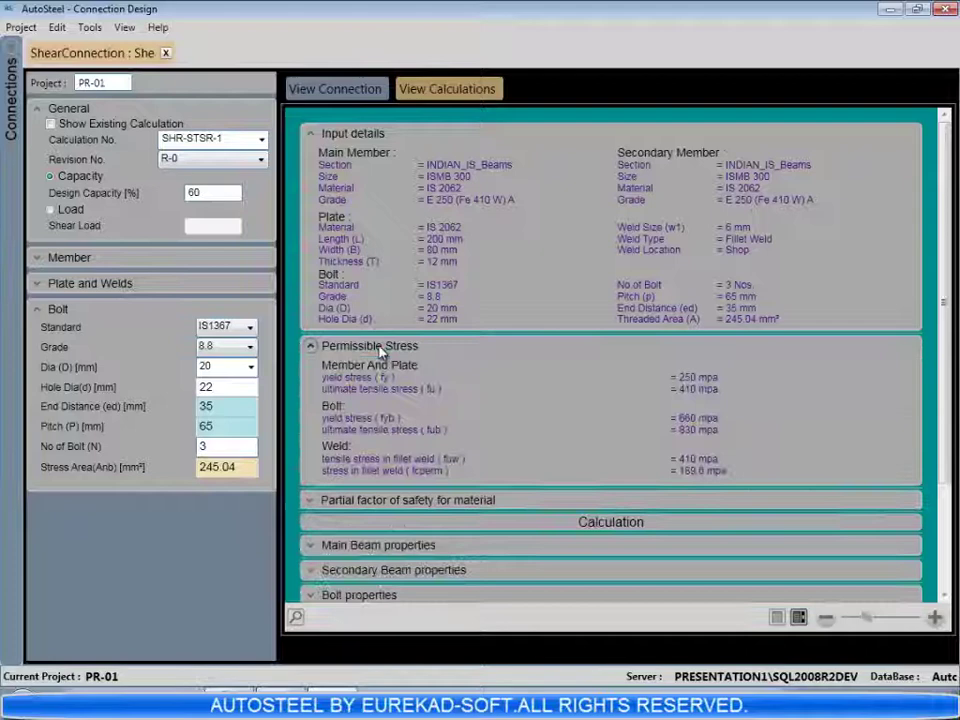
pyautogui.click(373, 500)
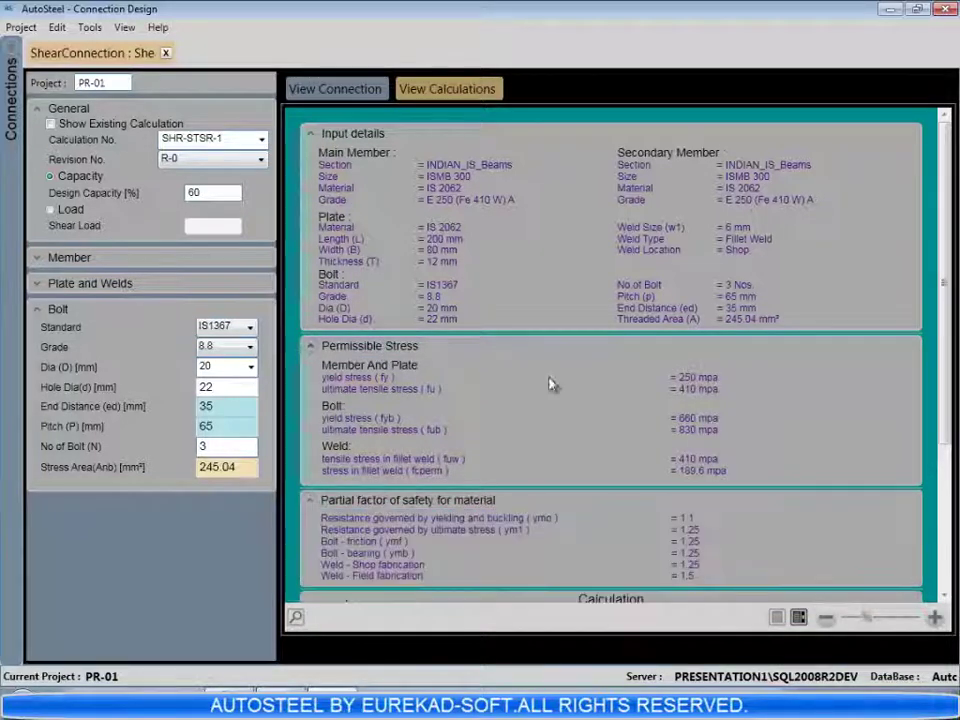
pyautogui.scroll(-3, 592, 350)
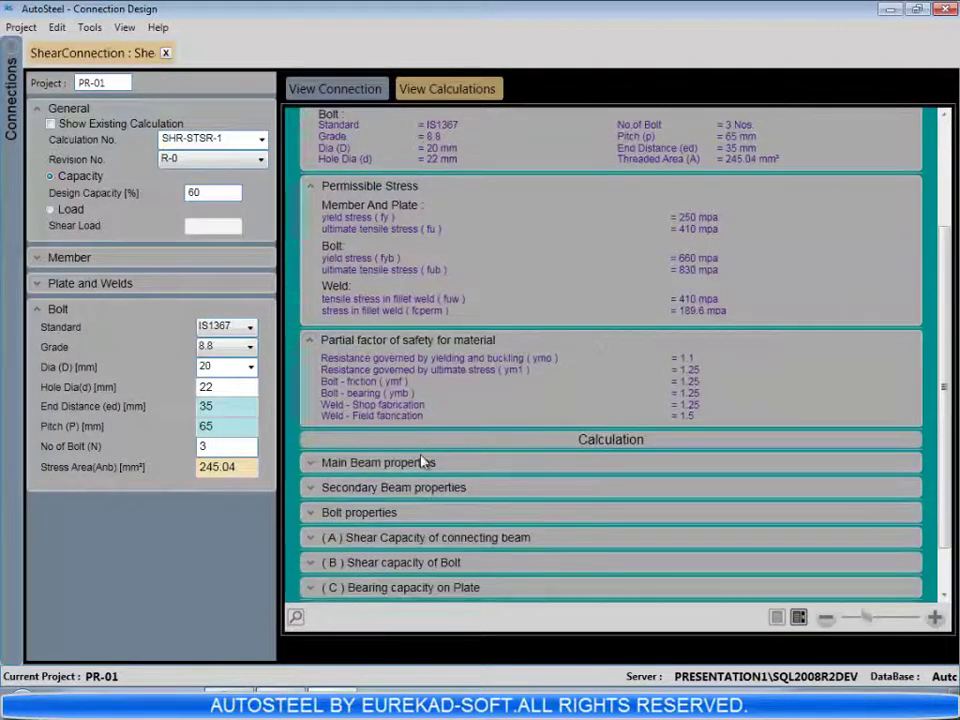
pyautogui.click(420, 467)
pyautogui.scroll(-2, 503, 381)
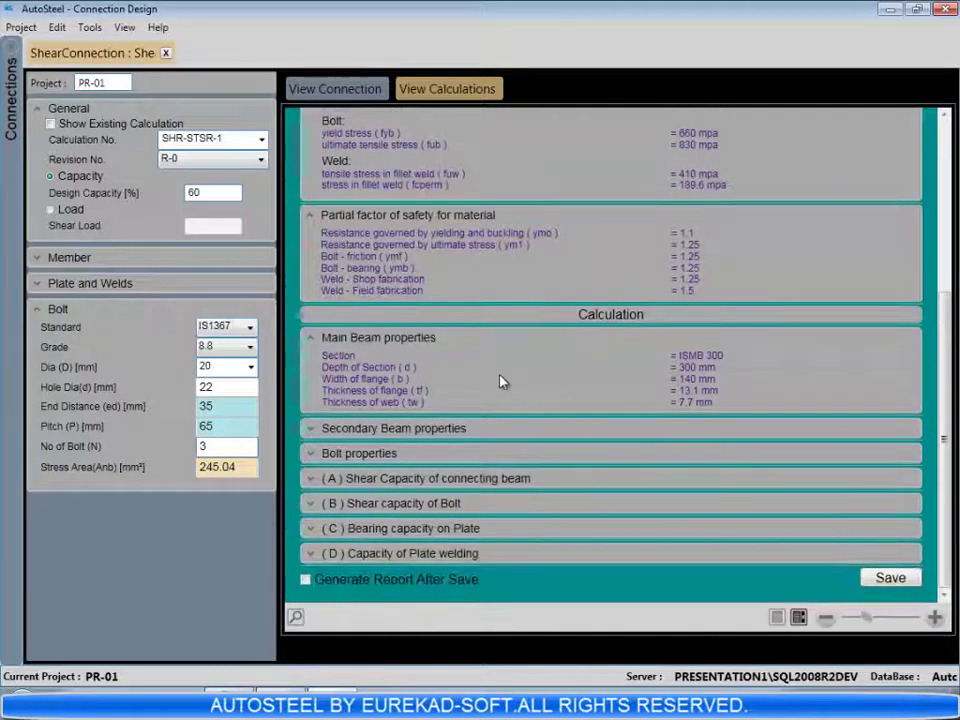
pyautogui.click(466, 428)
pyautogui.scroll(-2, 546, 347)
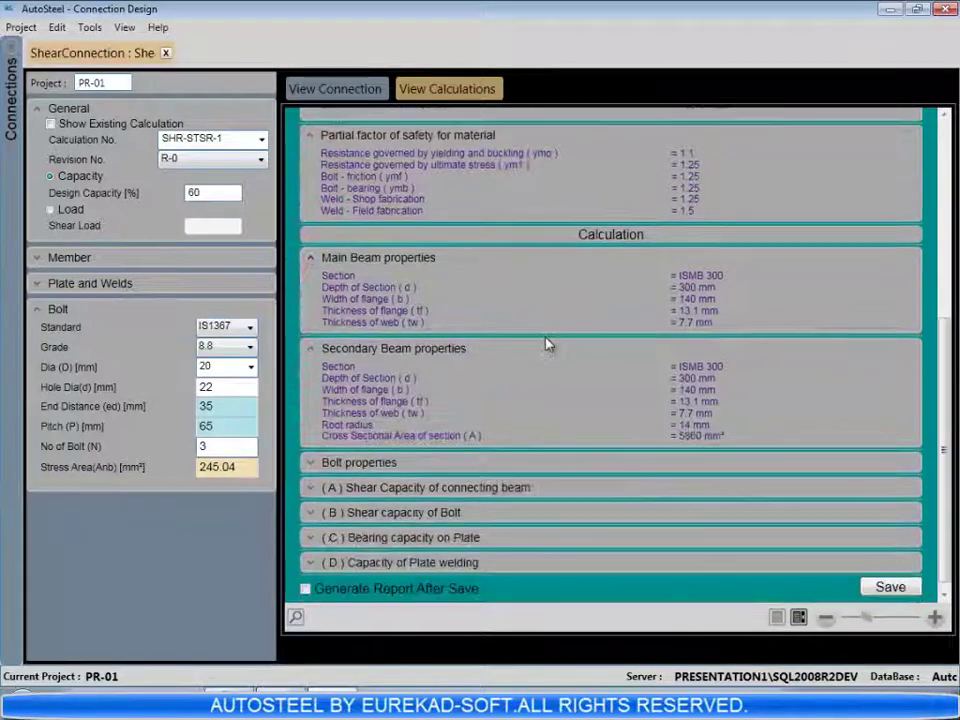
pyautogui.click(412, 452)
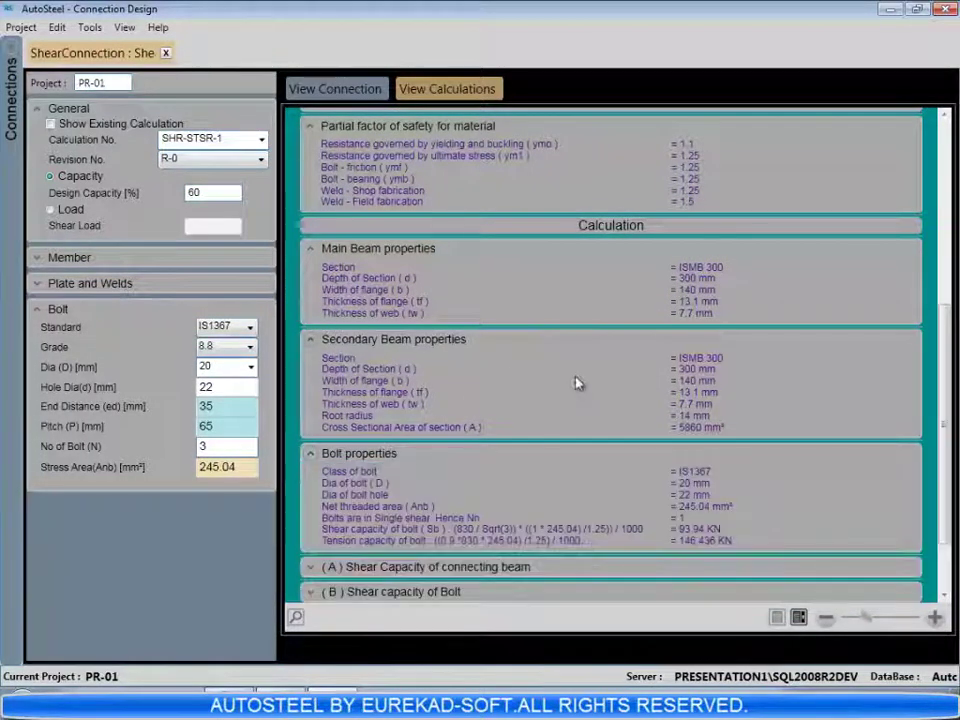
# Step: Review the beam shear, bolt shear, plate bearing and welding checks; enable Generate Report After Save
pyautogui.scroll(-2, 578, 350)
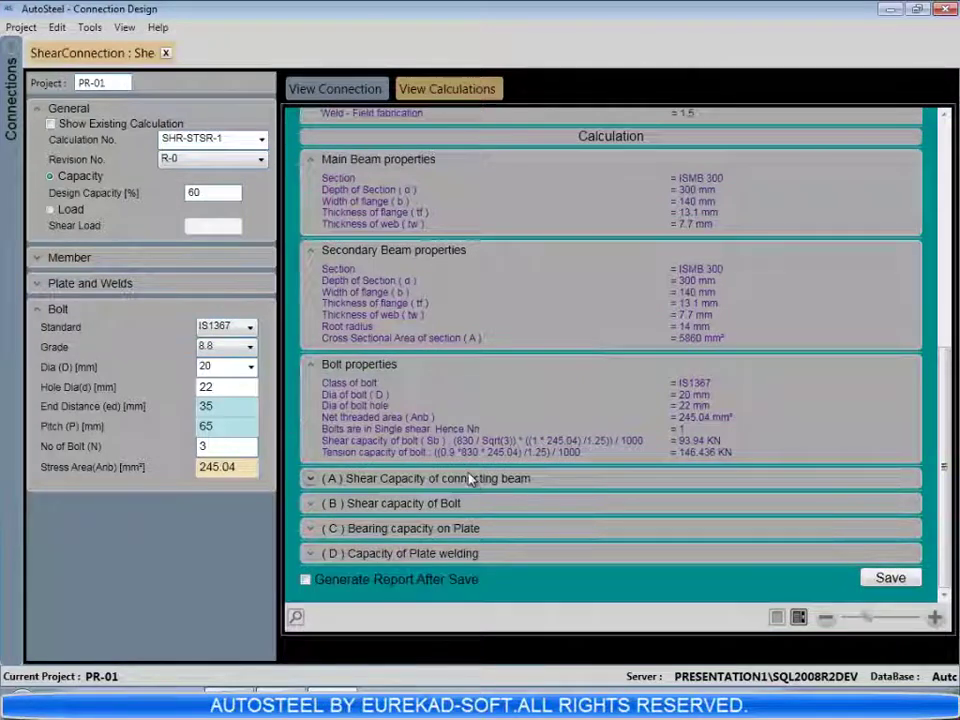
pyautogui.click(474, 481)
pyautogui.scroll(-2, 549, 388)
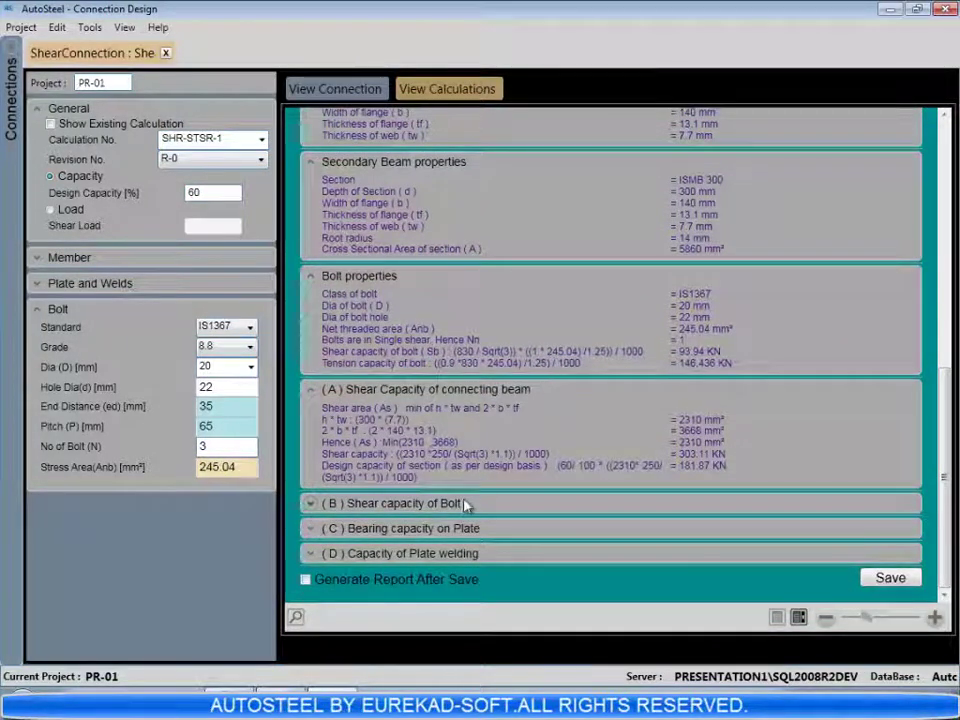
pyautogui.click(514, 503)
pyautogui.scroll(-1, 597, 395)
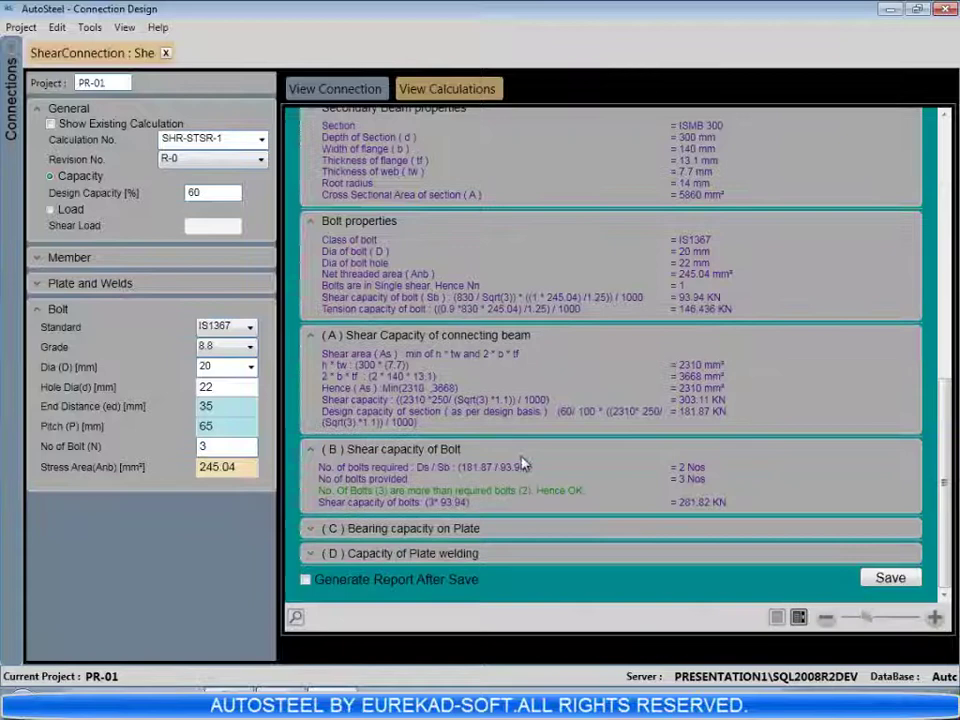
pyautogui.click(474, 530)
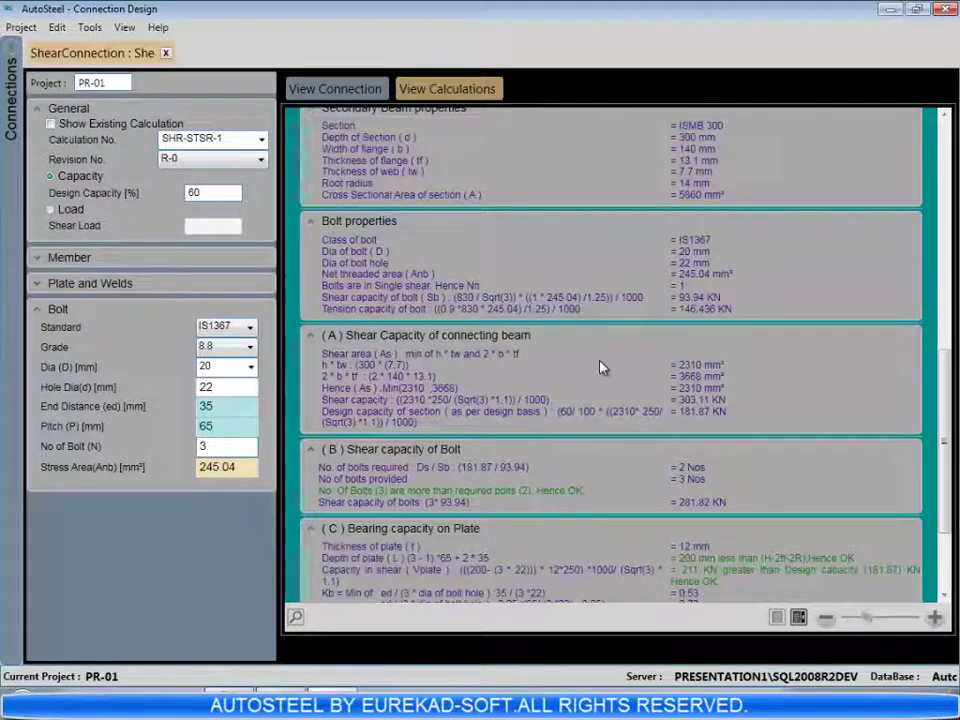
pyautogui.scroll(-3, 604, 369)
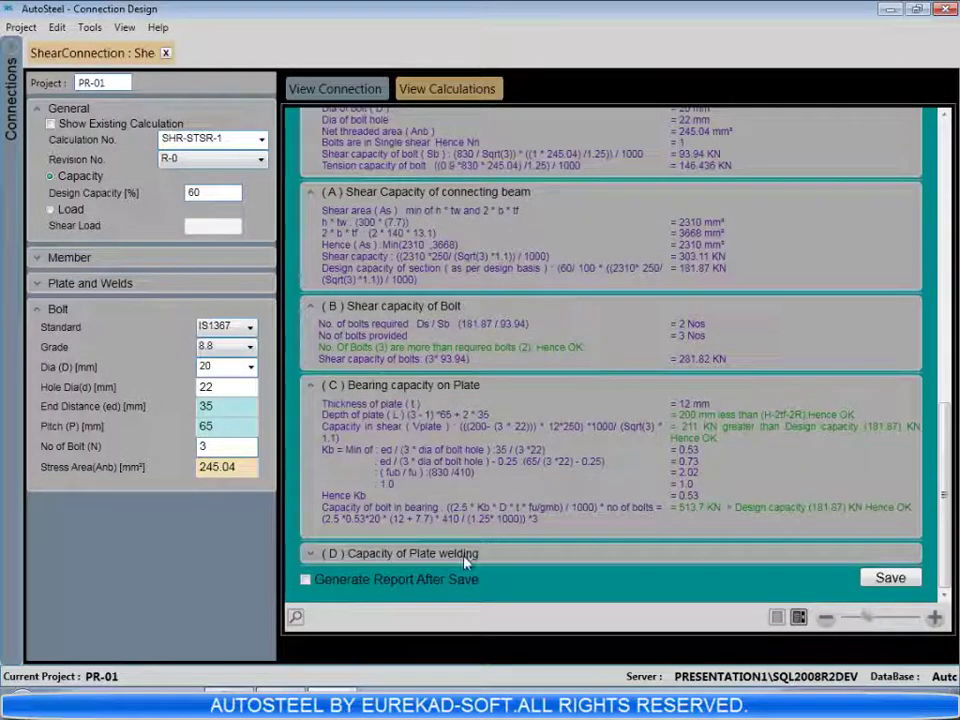
pyautogui.click(465, 558)
pyautogui.scroll(-1, 620, 358)
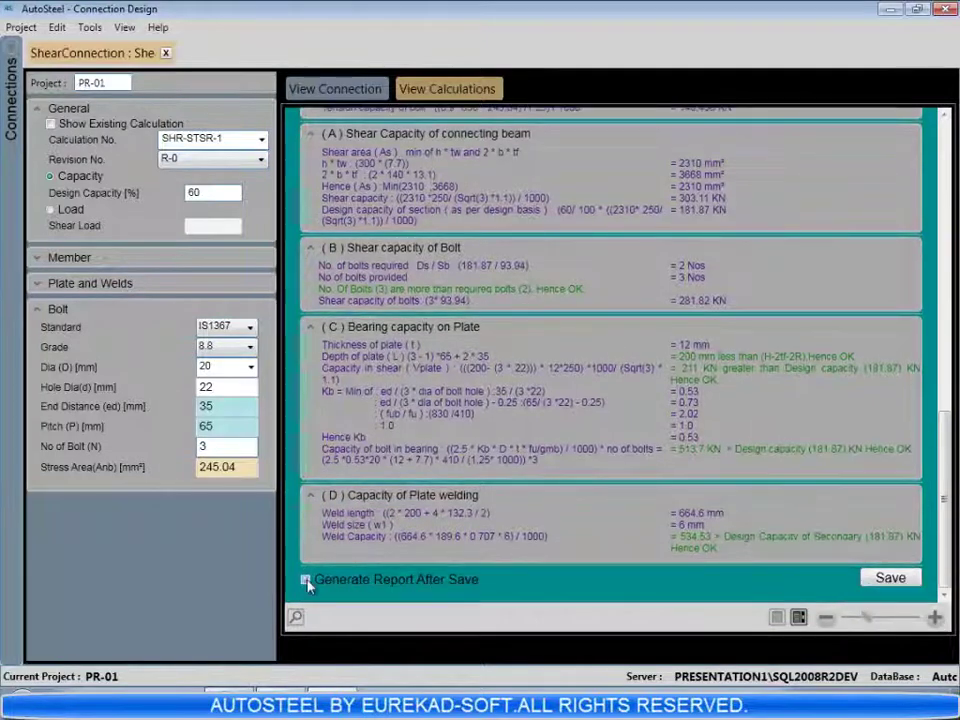
pyautogui.click(39, 283)
# Step: Try a thinner plate, accept the warning, and restore 12 mm thickness before recalculating
pyautogui.click(192, 366)
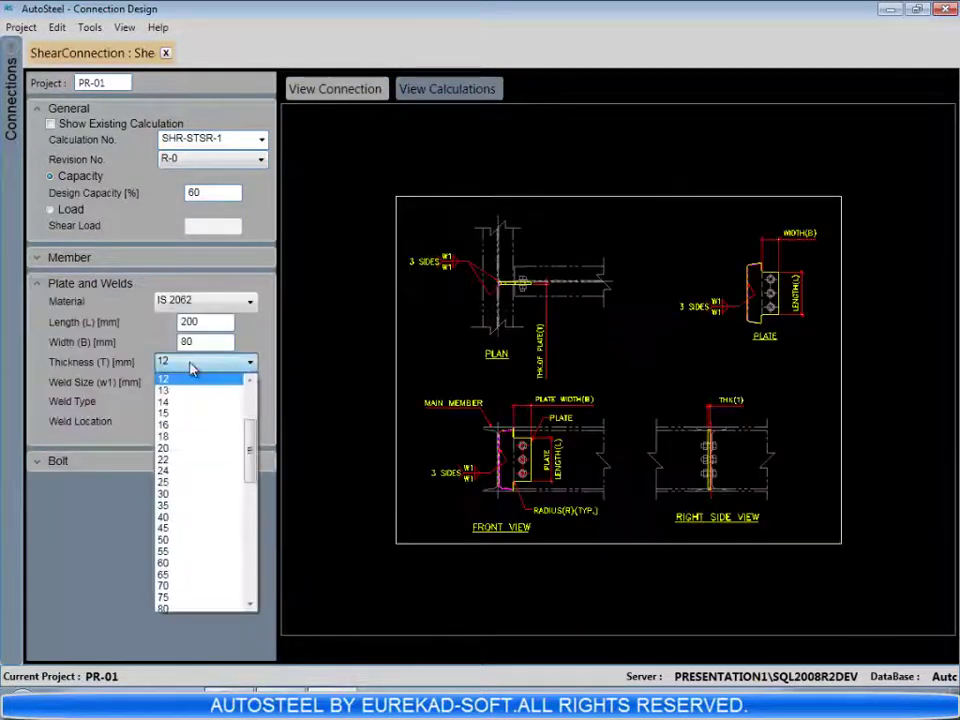
pyautogui.click(196, 381)
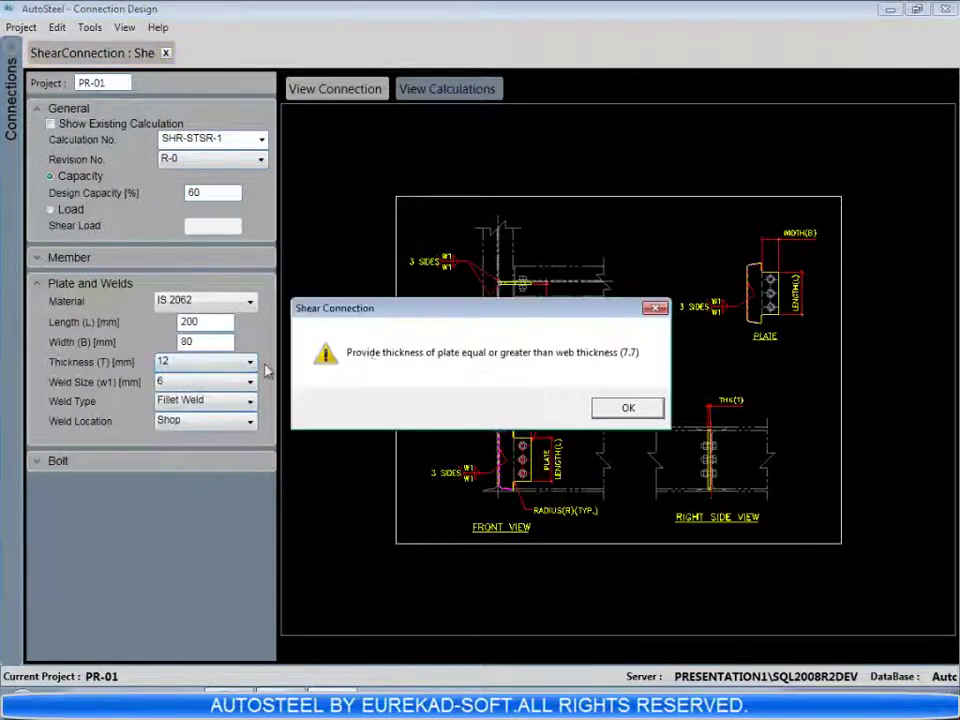
pyautogui.click(628, 408)
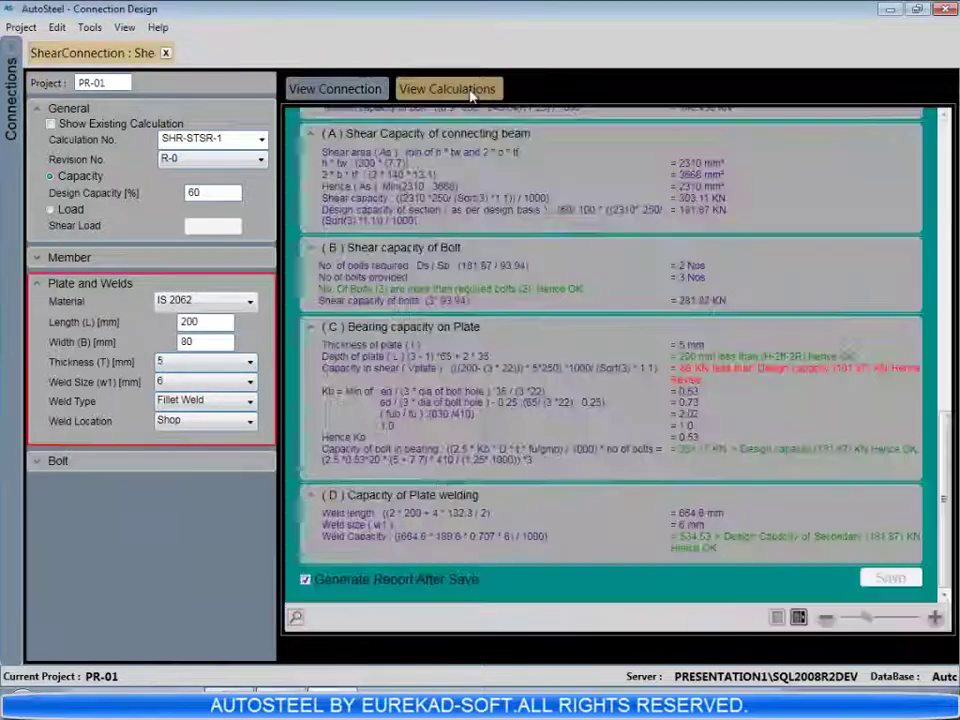
pyautogui.click(196, 365)
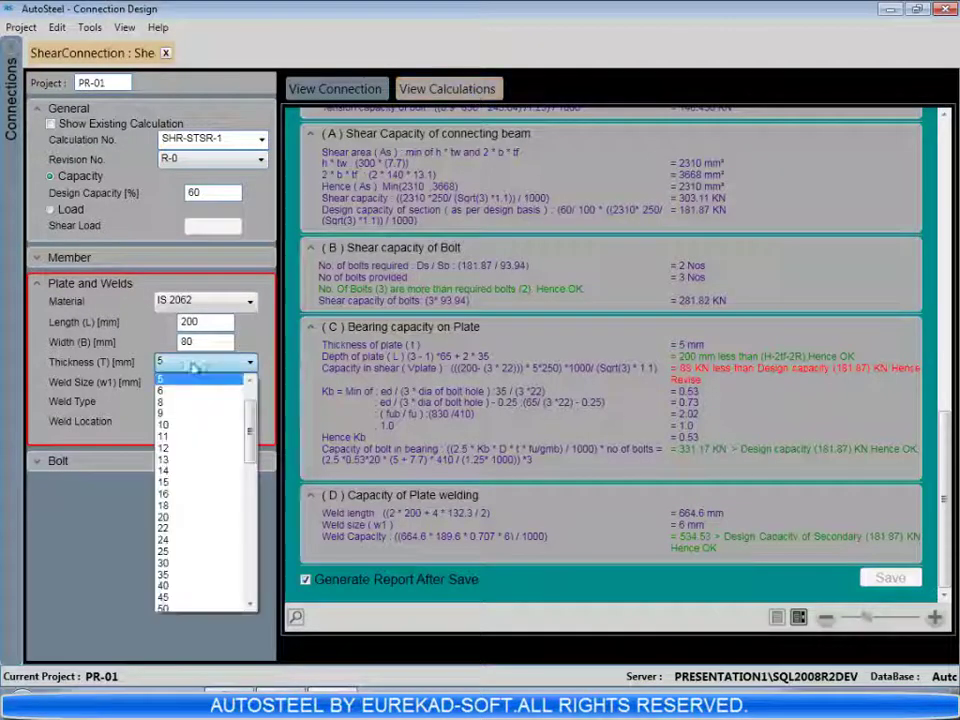
pyautogui.click(180, 446)
pyautogui.click(464, 88)
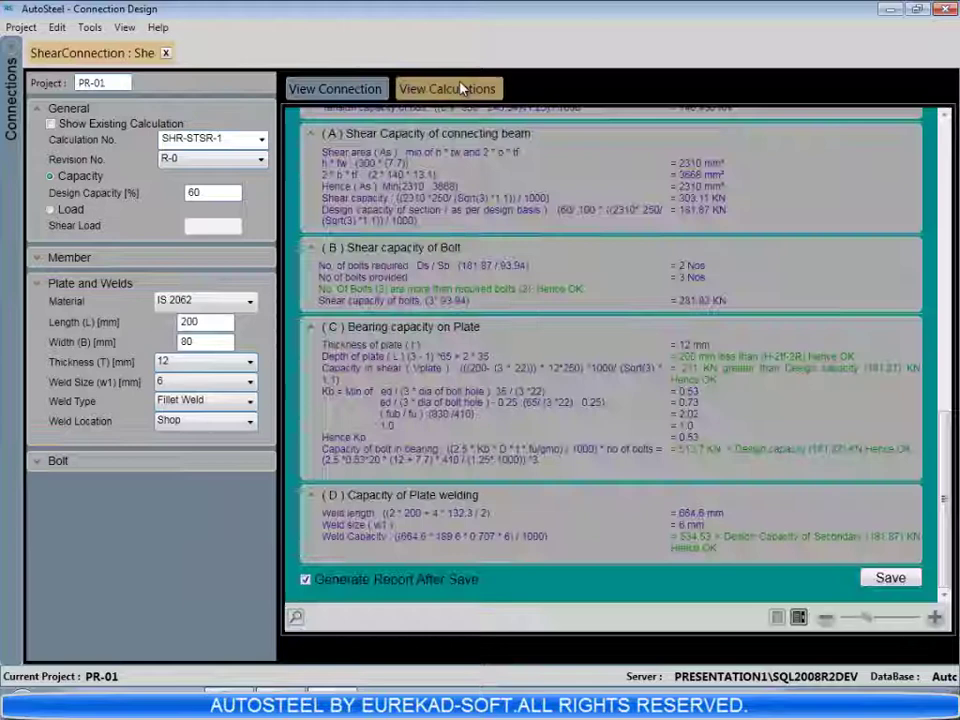
# Step: Try a 12 mm bolt diameter and view its calculations
pyautogui.click(62, 470)
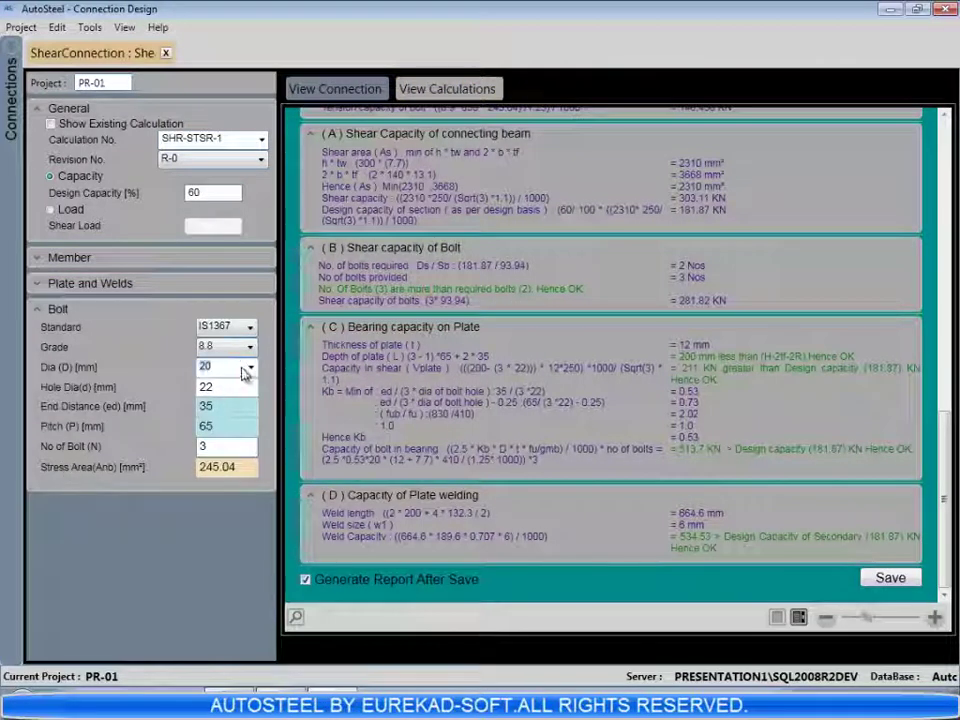
pyautogui.write('12')
pyautogui.click(463, 89)
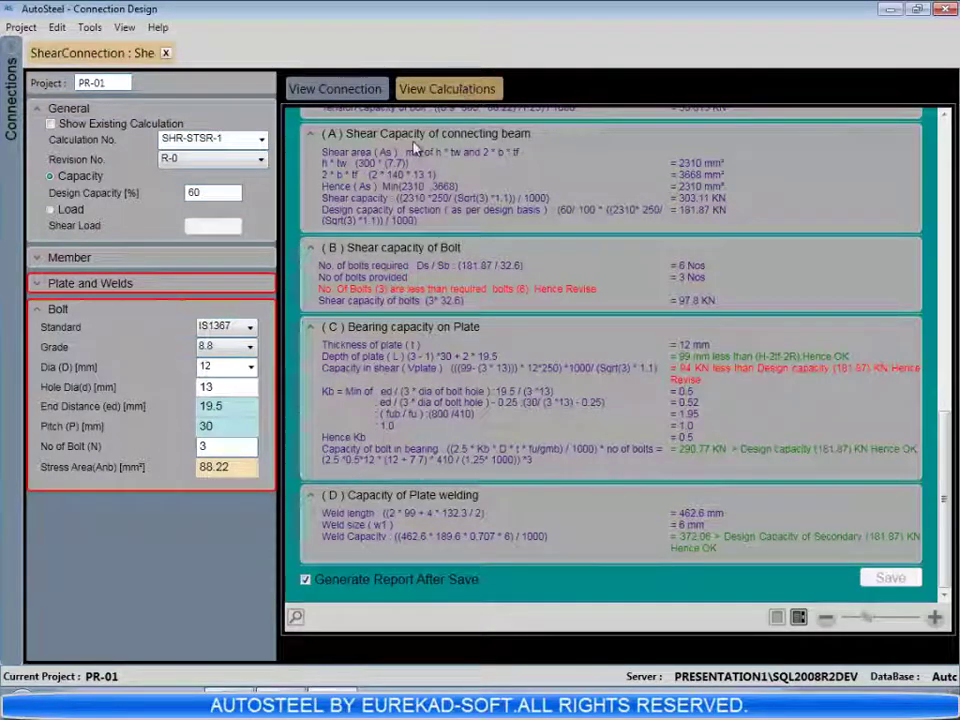
# Step: Restore 20 mm bolts with 35 mm end distance and 65 mm pitch, then recheck calculations
pyautogui.click(251, 368)
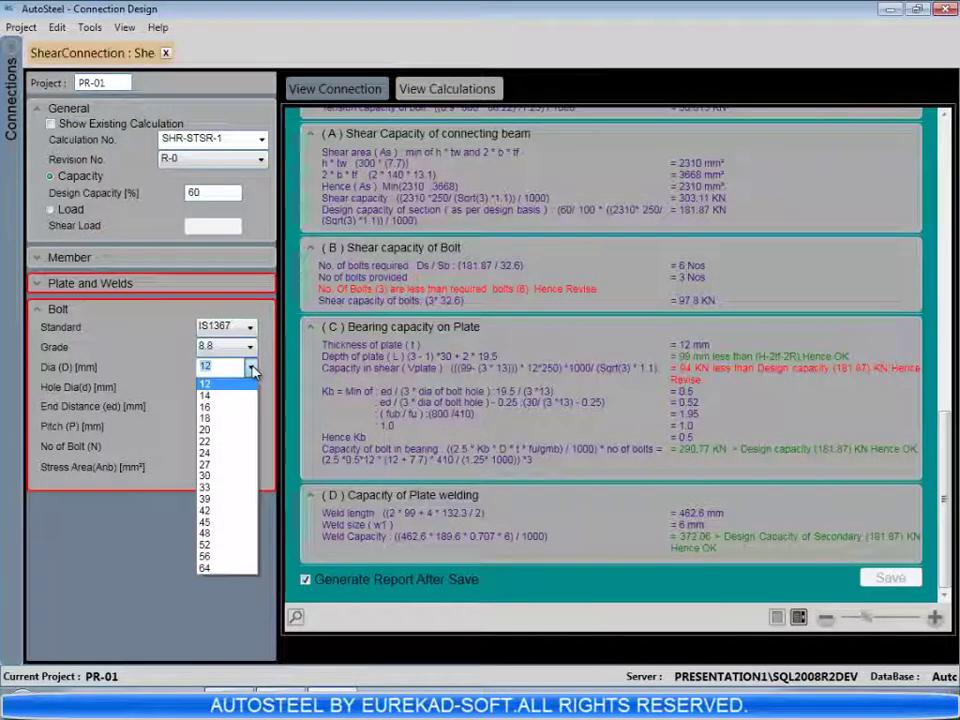
pyautogui.click(221, 430)
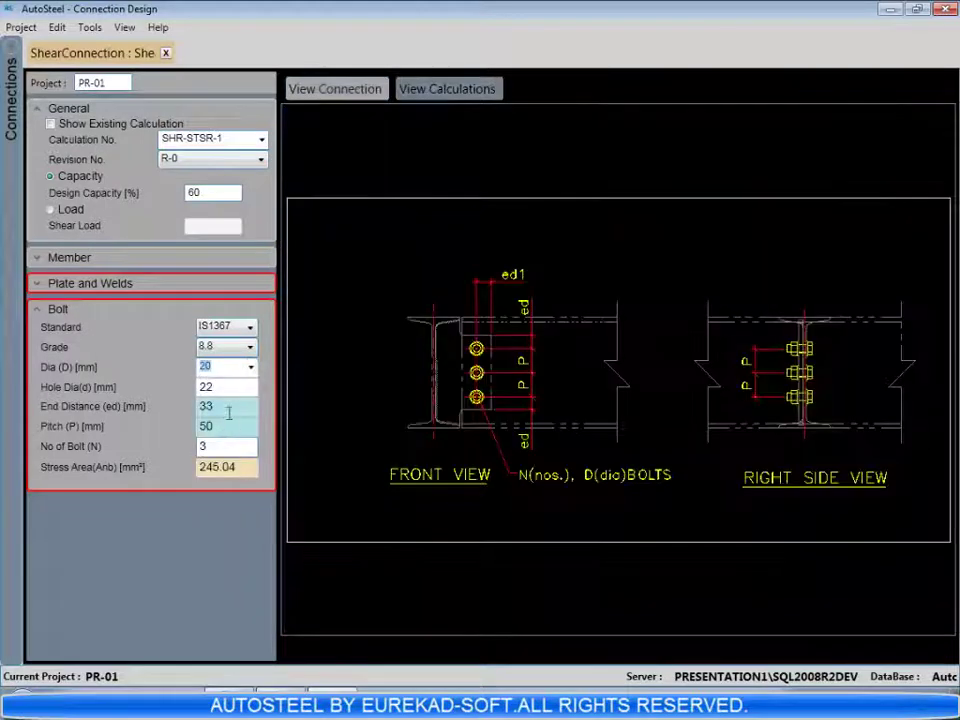
pyautogui.click(229, 408)
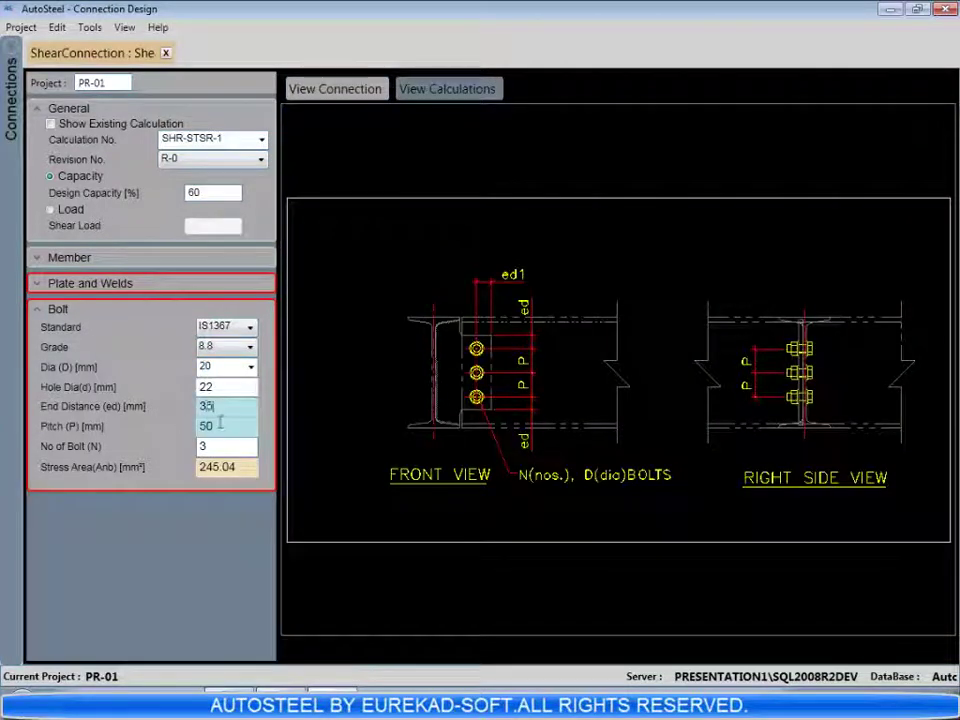
pyautogui.write('35')
pyautogui.press('Tab')
pyautogui.write('65')
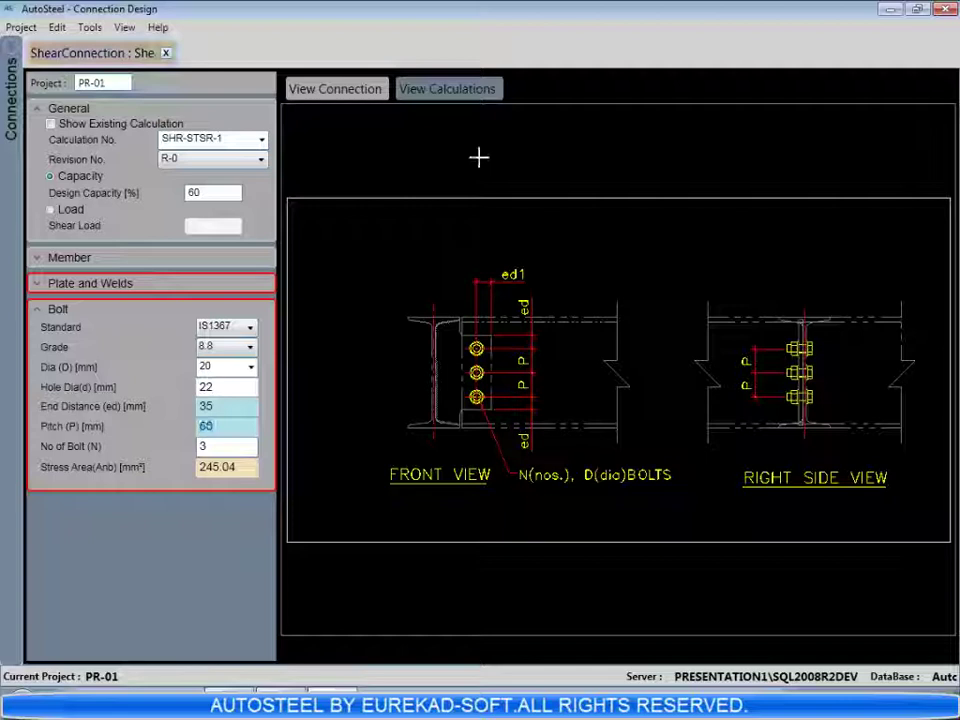
pyautogui.click(472, 103)
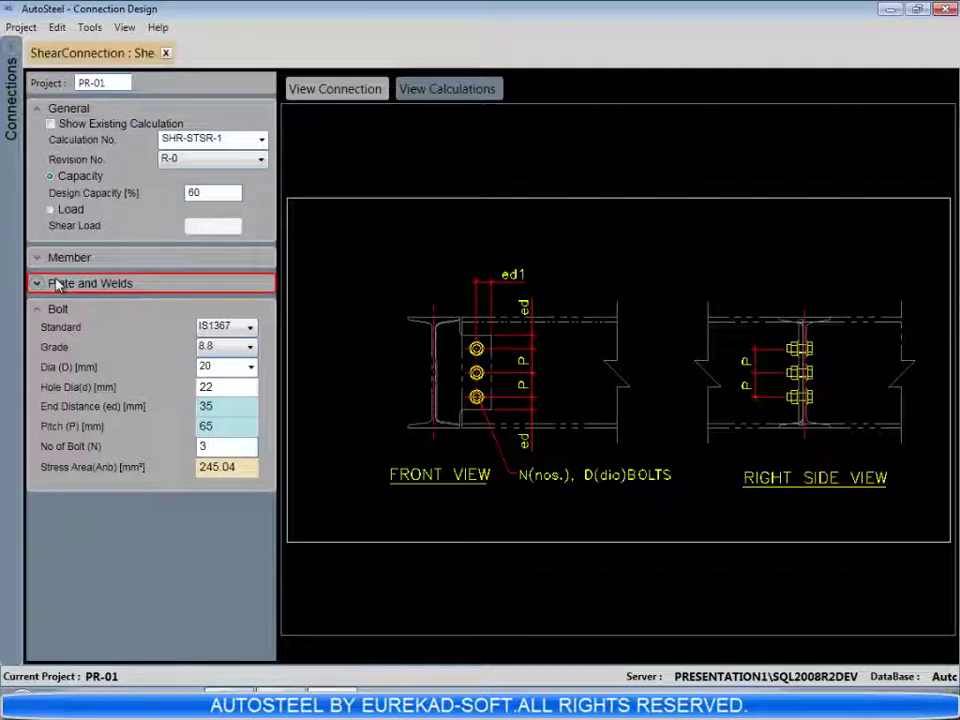
# Step: Review the updated checks and save the calculations with a report
pyautogui.click(36, 285)
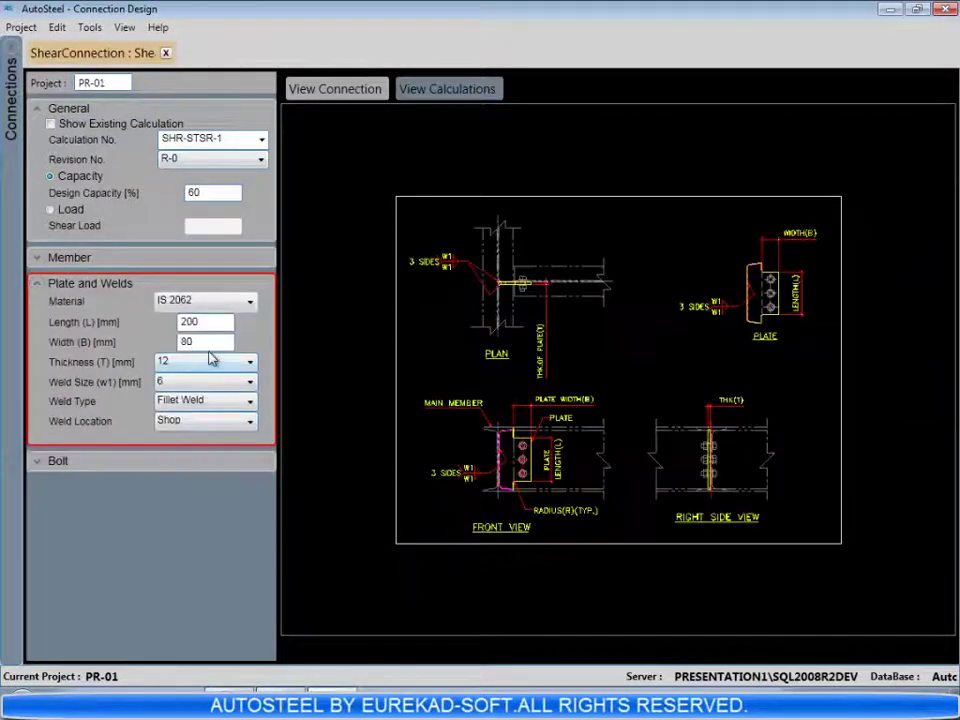
pyautogui.click(436, 90)
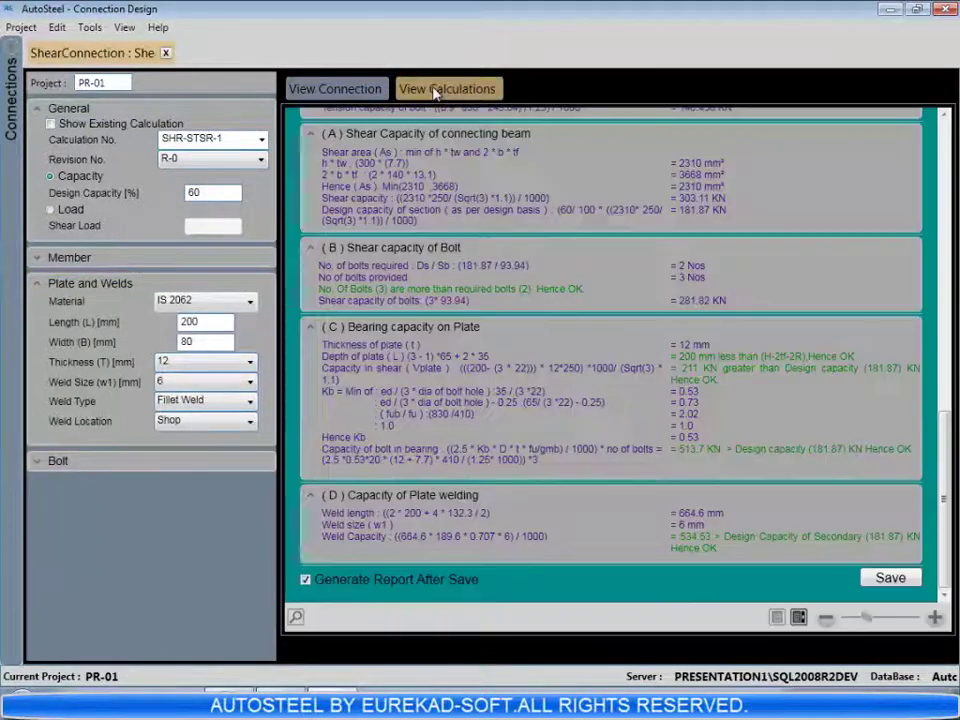
pyautogui.click(890, 577)
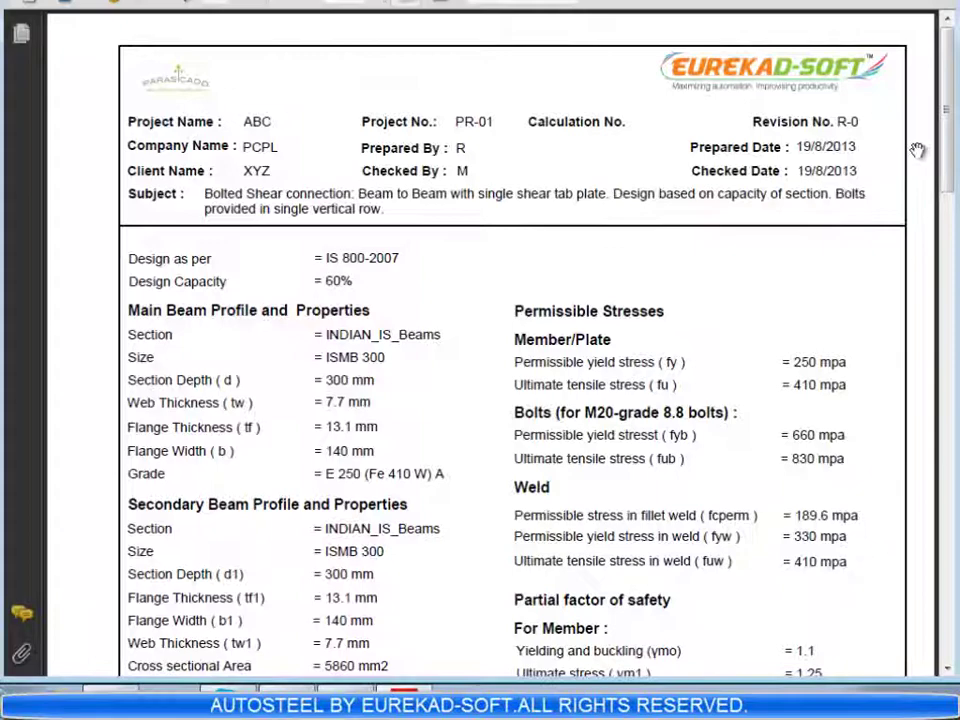
# Step: Scroll the PDF report down to the bolt, bearing and plate welding capacity checks
pyautogui.moveTo(950, 60); pyautogui.dragTo(958, 538)
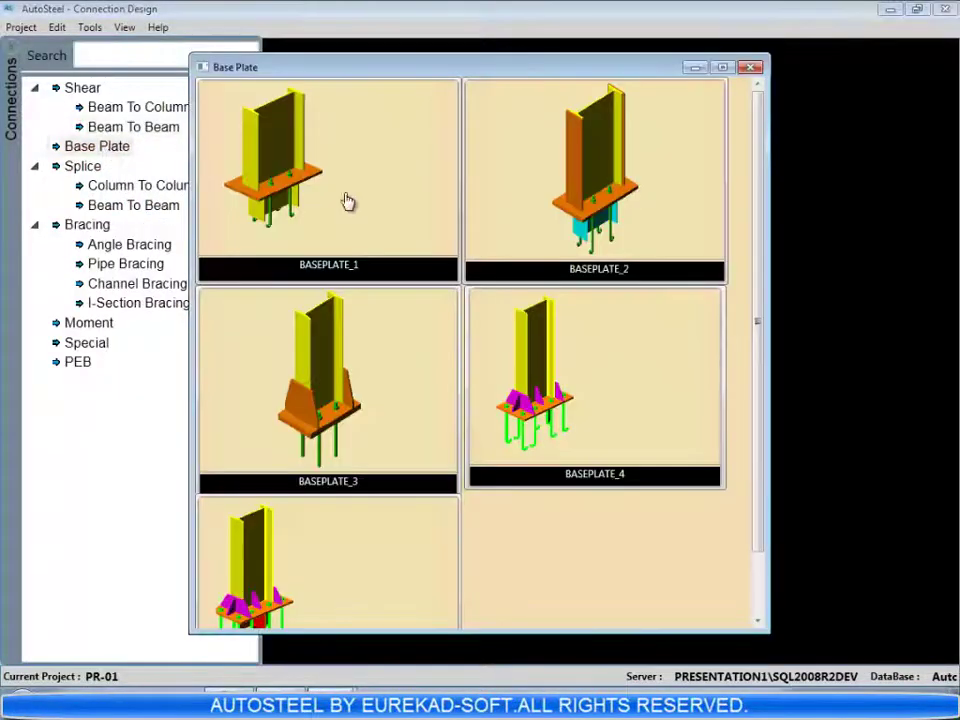
# Step: Start a Column Base design from BASEPLATE_1 in the Base Plate gallery
pyautogui.doubleClick(311, 171)
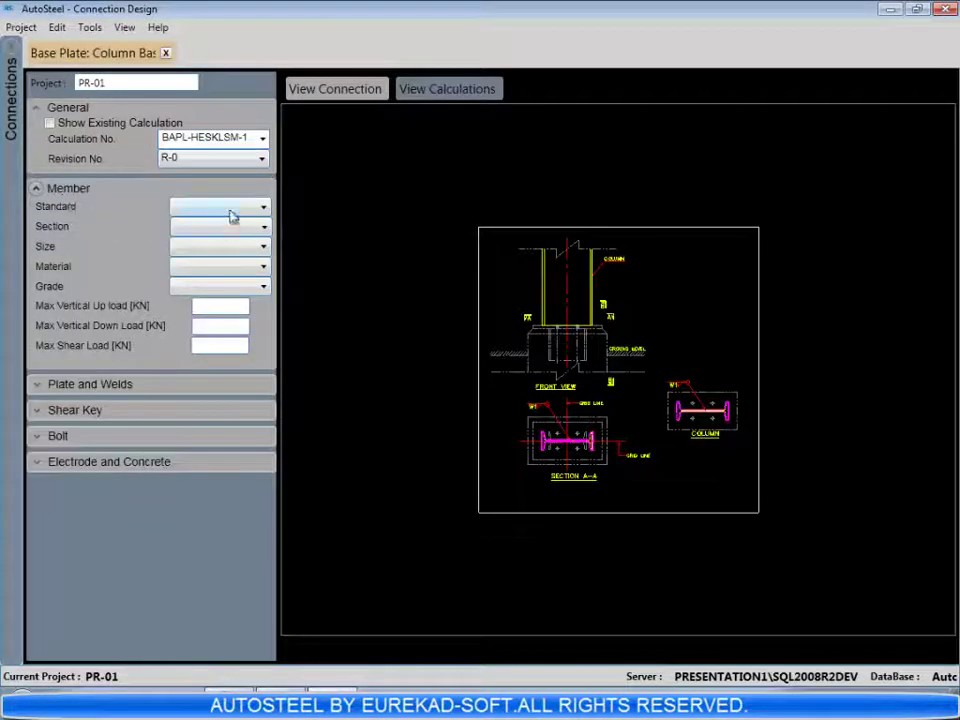
# Step: Set the column member to Indian Standard and the plate to IS 2062 with shop welds
pyautogui.click(231, 208)
pyautogui.click(210, 223)
pyautogui.click(129, 386)
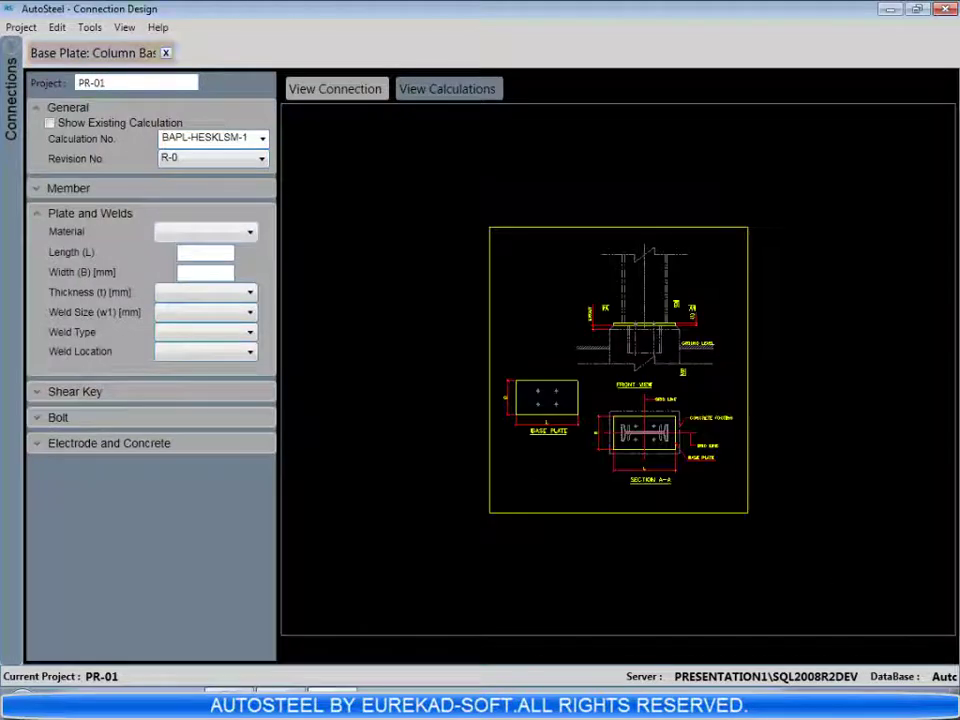
pyautogui.scroll(3, 777, 558)
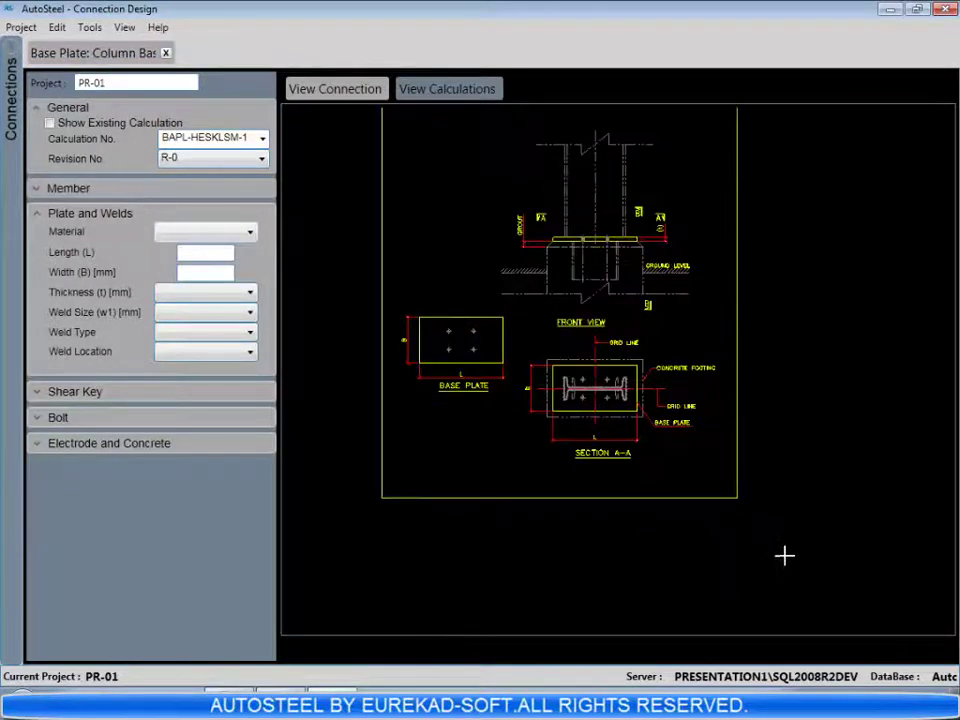
pyautogui.click(205, 231)
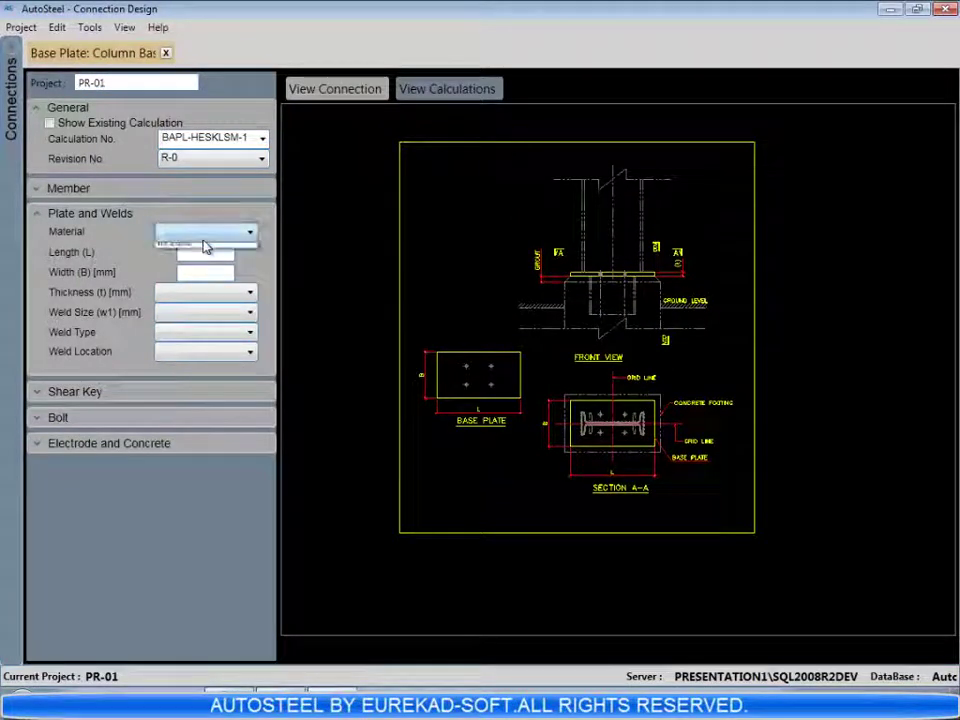
pyautogui.click(190, 248)
pyautogui.click(193, 352)
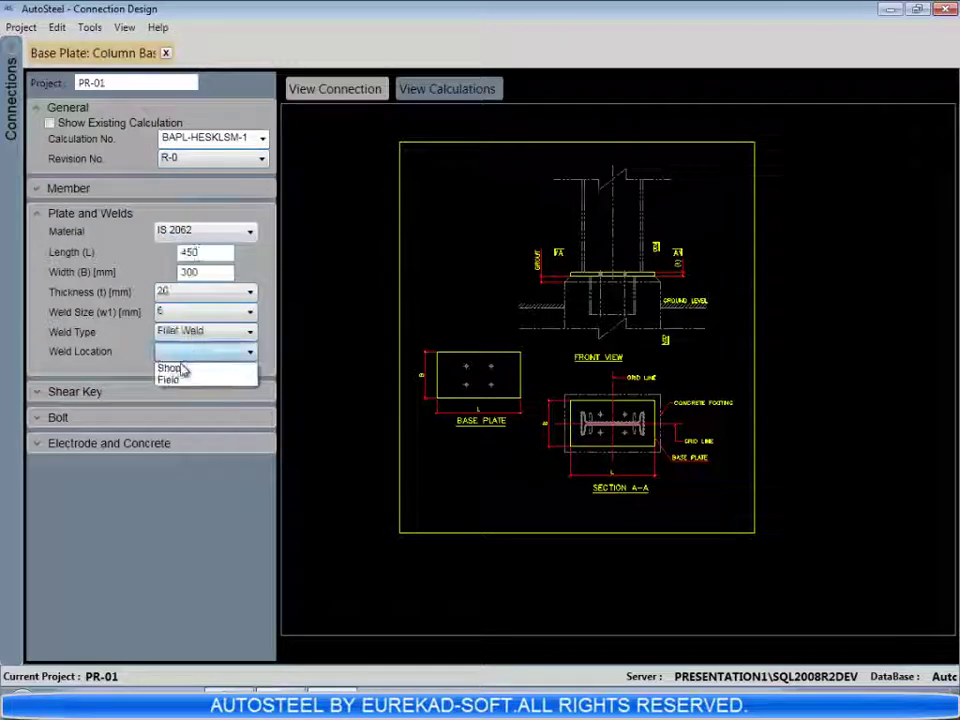
pyautogui.click(180, 367)
# Step: Set the shear key to Indian Standard with its weld made in the shop
pyautogui.click(88, 393)
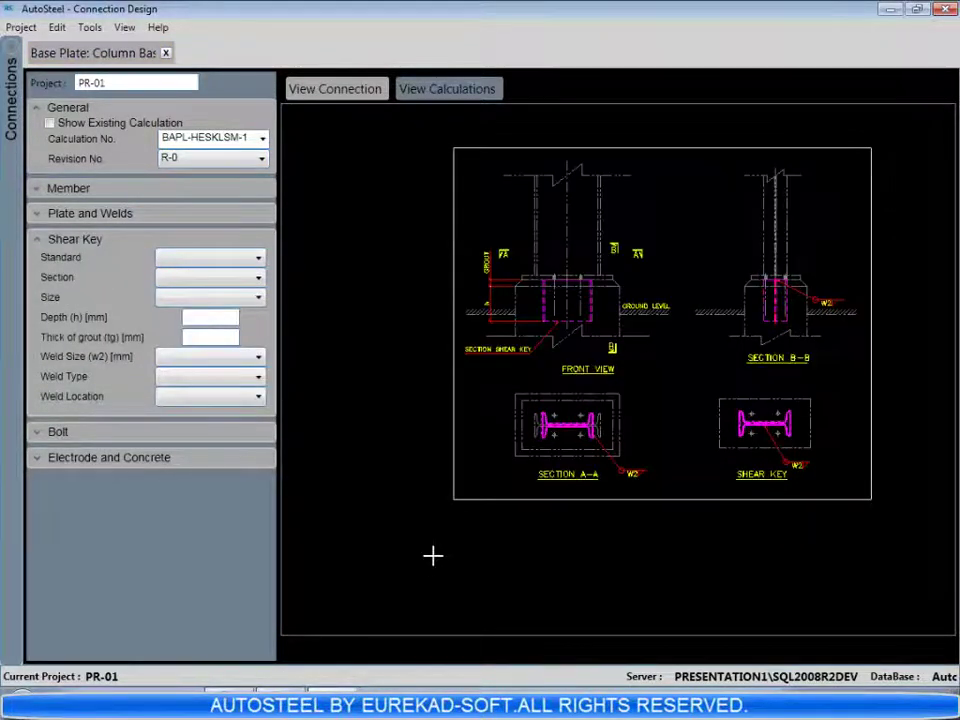
pyautogui.click(205, 257)
pyautogui.click(192, 274)
pyautogui.click(205, 396)
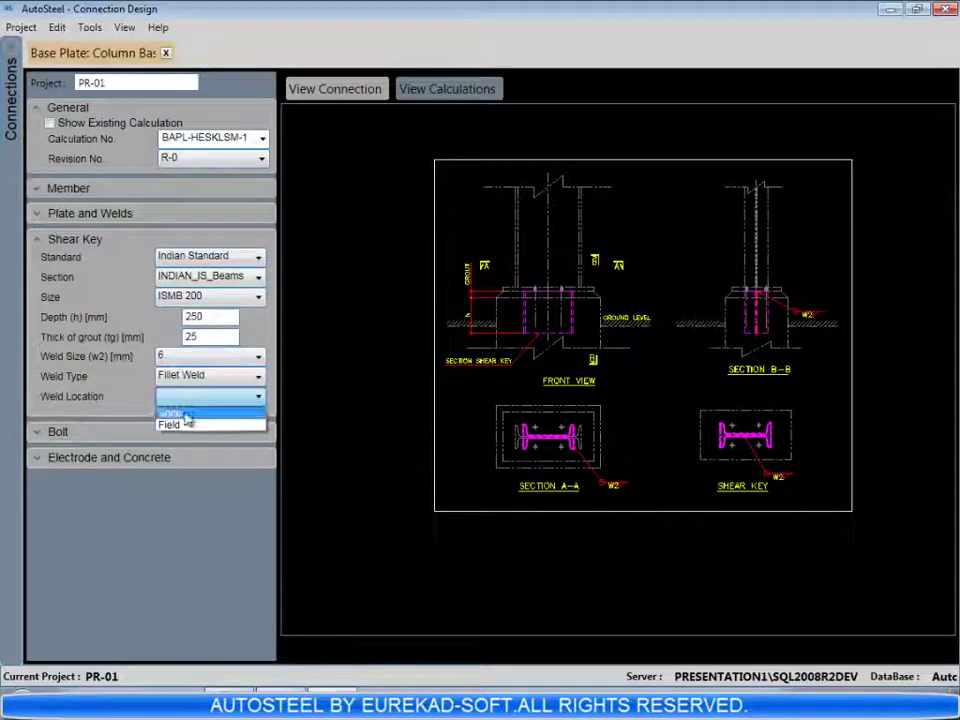
pyautogui.click(175, 413)
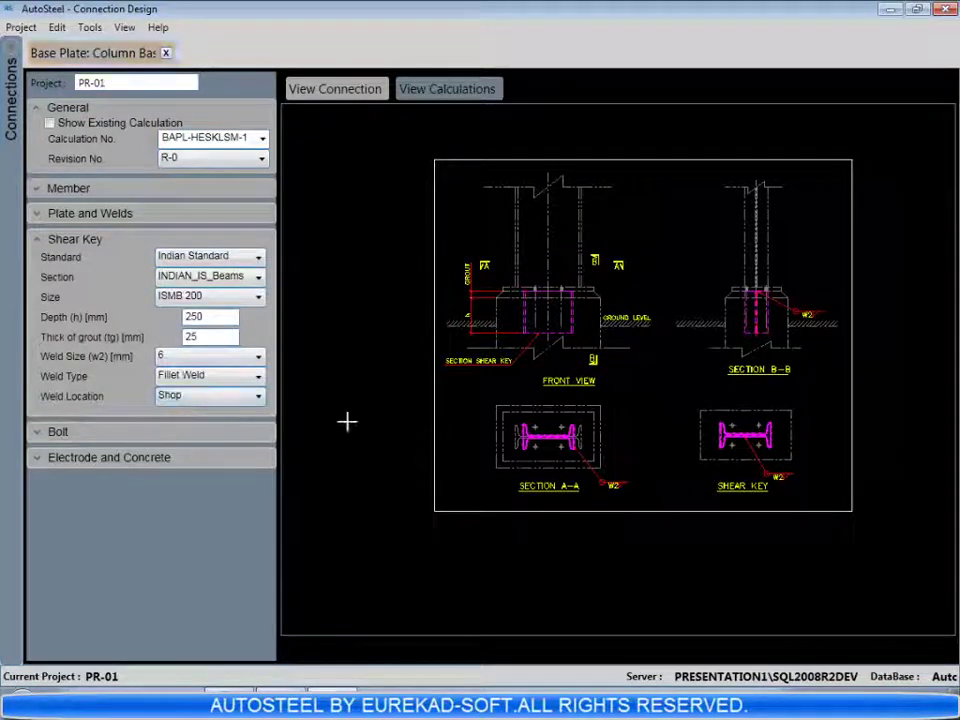
# Step: Choose Ex40 electrode and M25 concrete grade, then view the base plate calculations
pyautogui.click(62, 433)
pyautogui.click(259, 290)
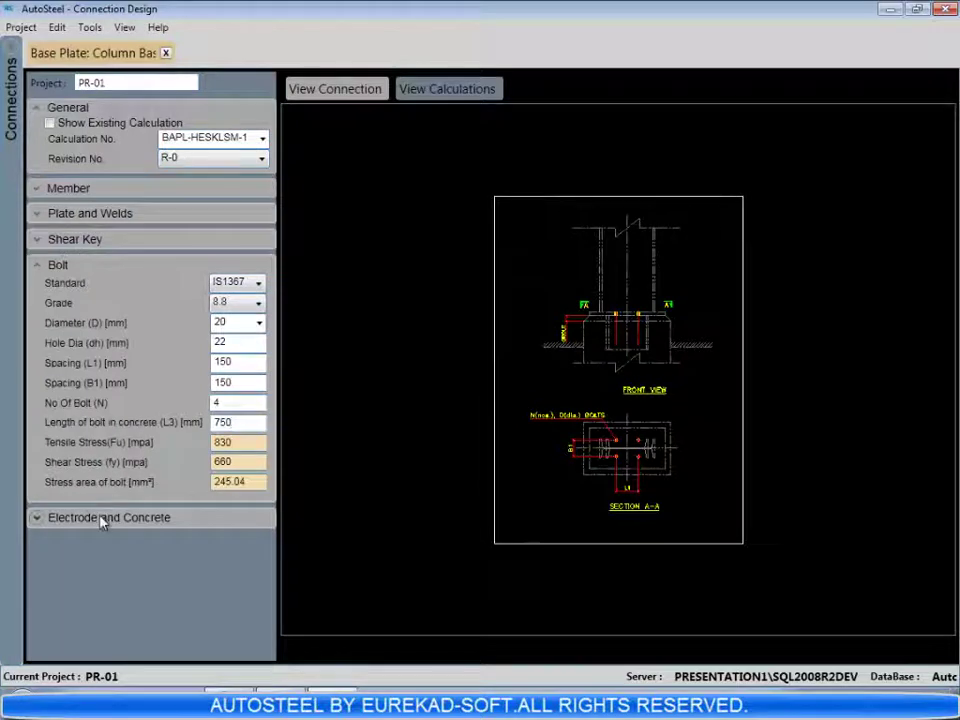
pyautogui.click(103, 516)
pyautogui.click(258, 331)
pyautogui.click(223, 347)
pyautogui.click(236, 371)
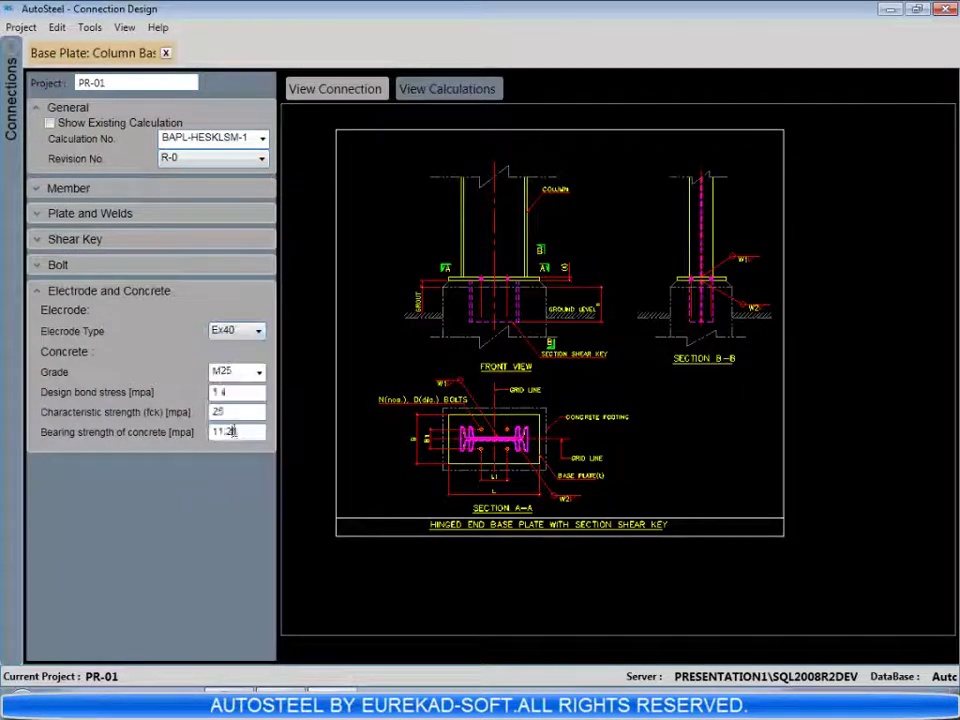
pyautogui.click(437, 90)
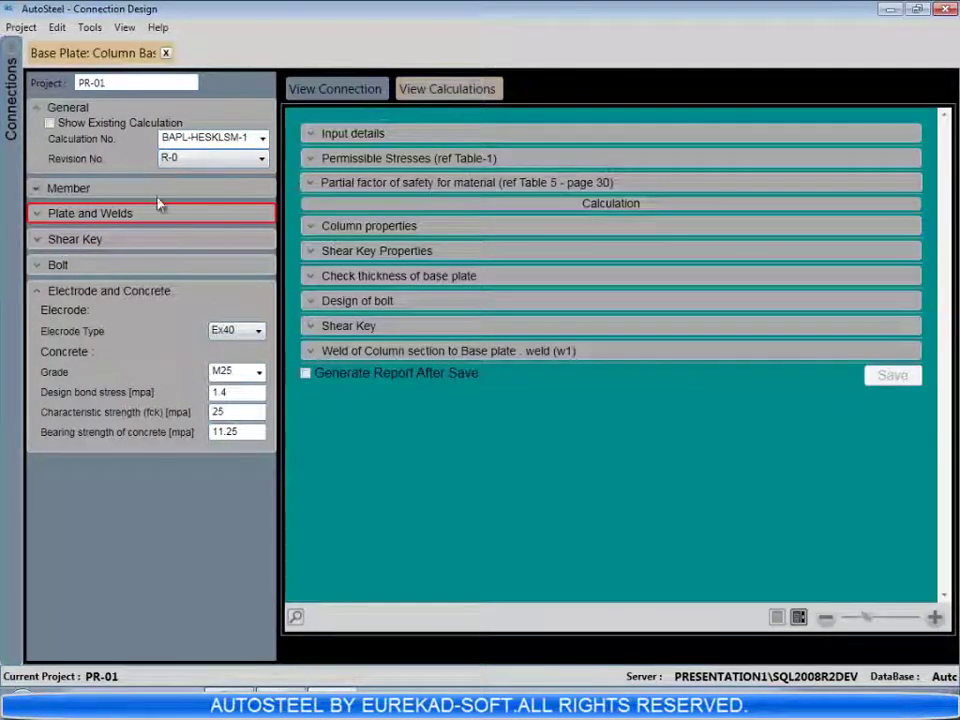
# Step: Change the plate weld size to 8 mm and refresh the calculations
pyautogui.click(111, 216)
pyautogui.click(205, 312)
pyautogui.click(172, 411)
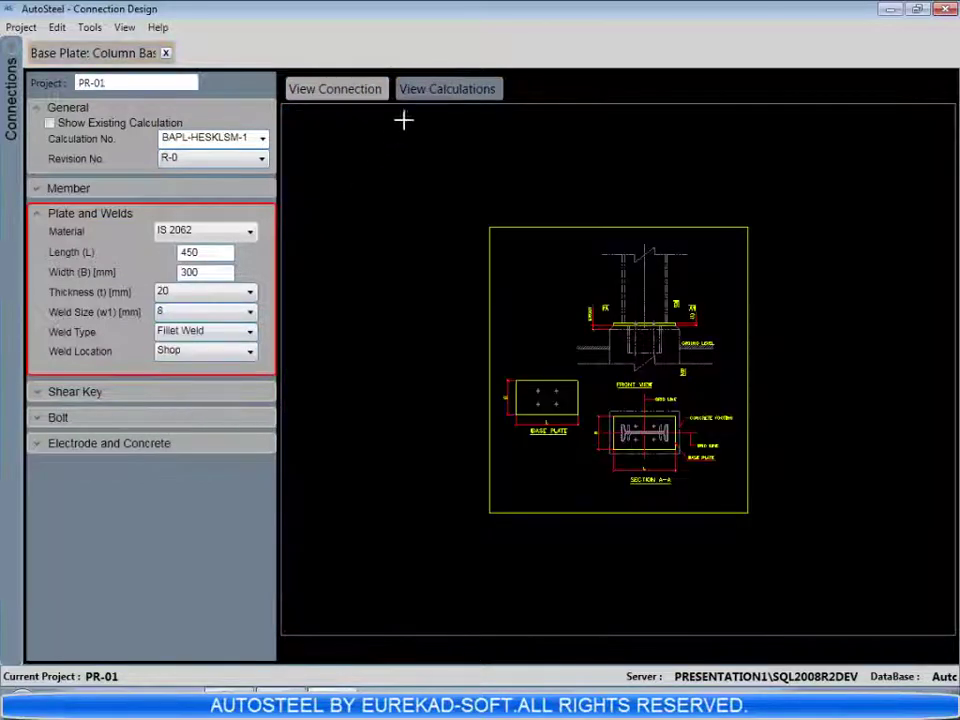
pyautogui.click(422, 94)
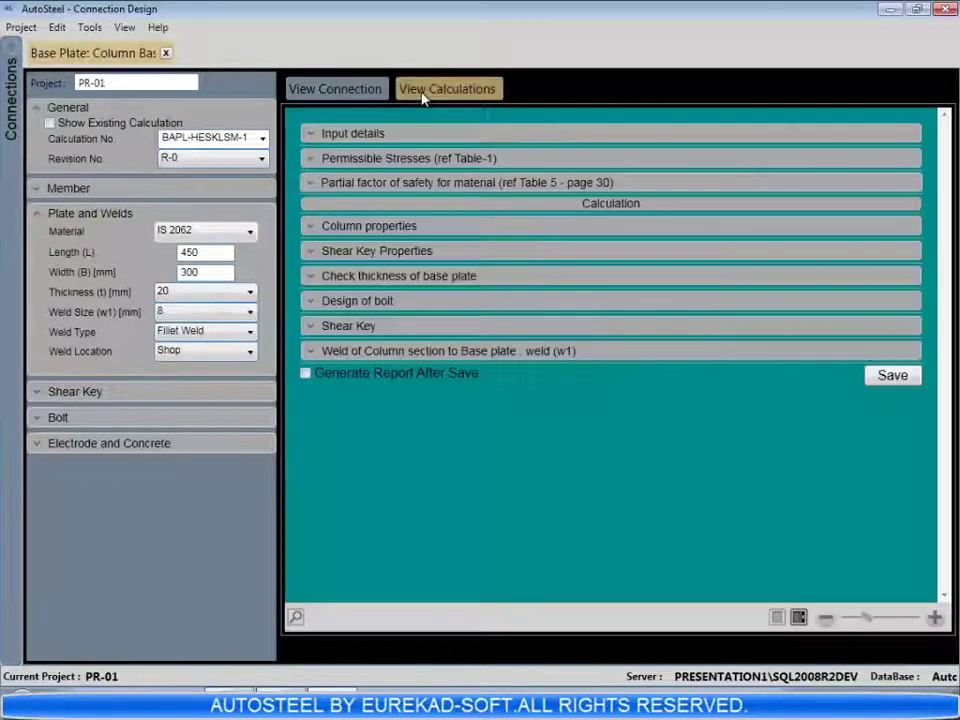
# Step: Expand the input summary, permissible stresses, partial safety factors and column properties sections
pyautogui.click(365, 132)
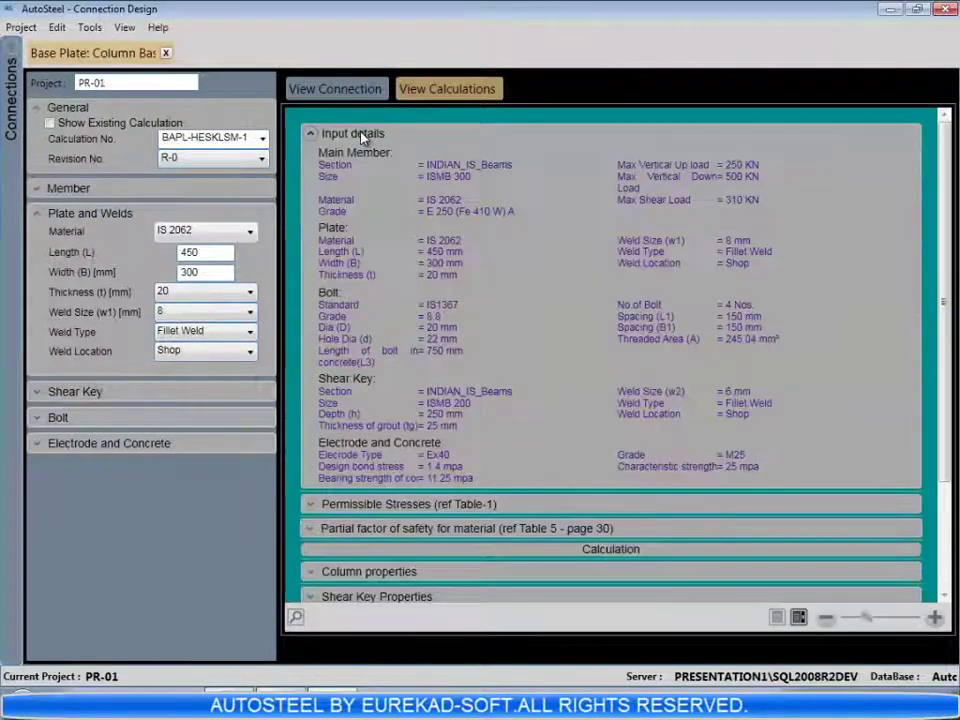
pyautogui.click(440, 505)
pyautogui.scroll(-5, 585, 274)
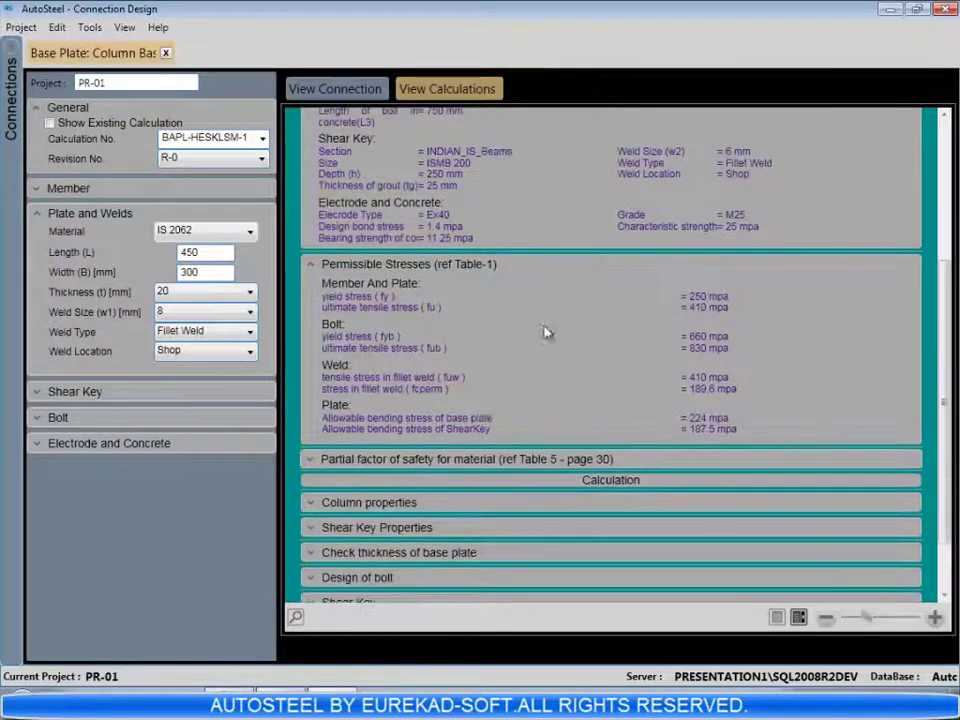
pyautogui.scroll(-2, 482, 422)
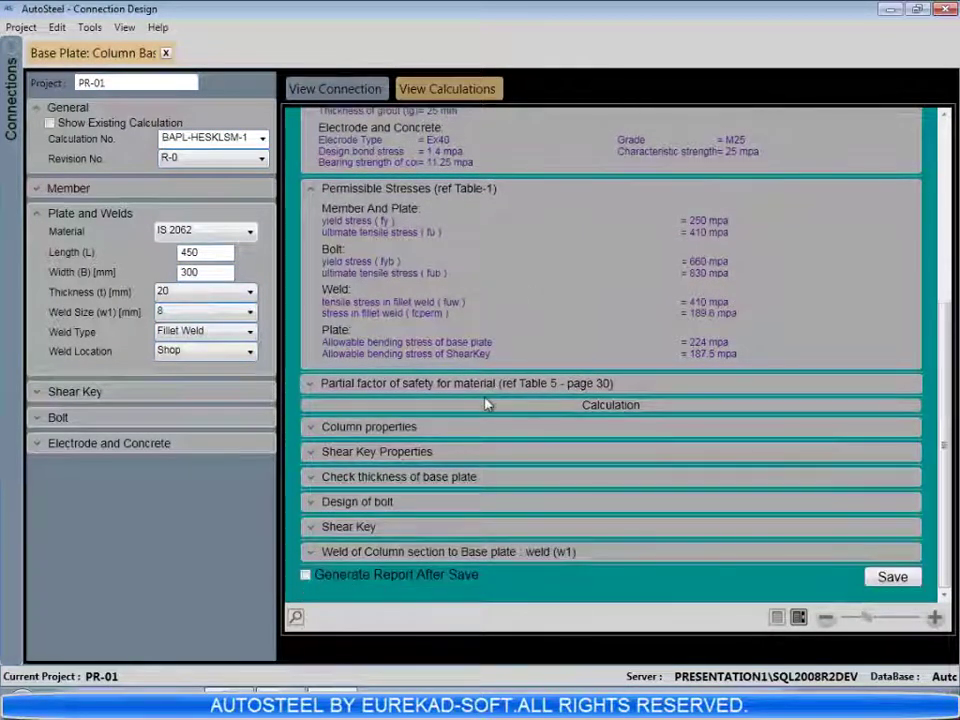
pyautogui.click(489, 383)
pyautogui.scroll(-2, 460, 395)
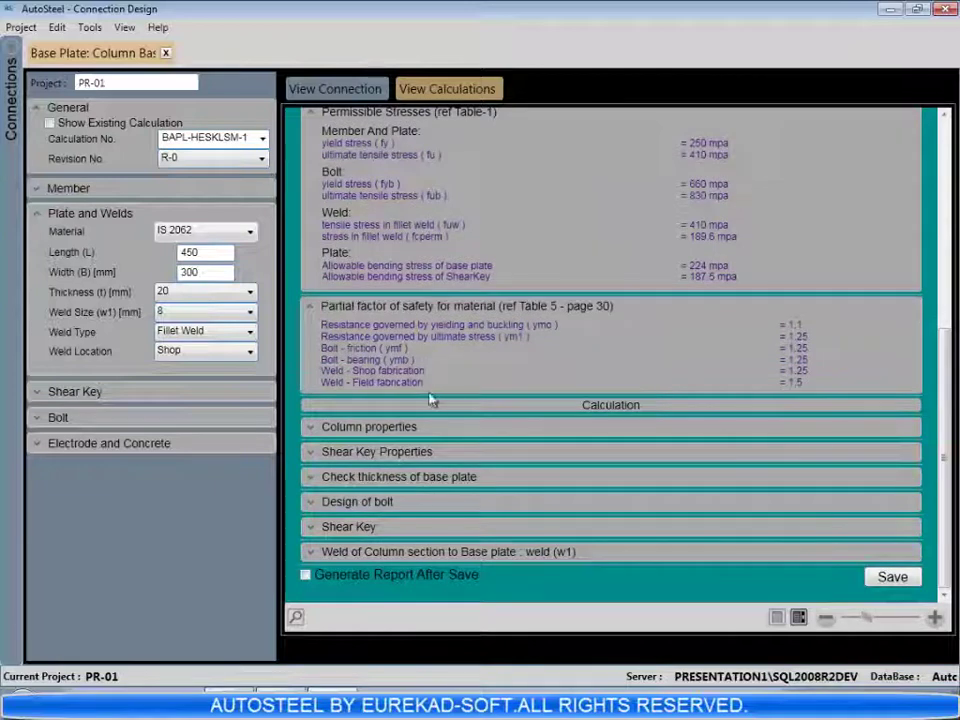
pyautogui.click(407, 428)
pyautogui.scroll(-2, 495, 265)
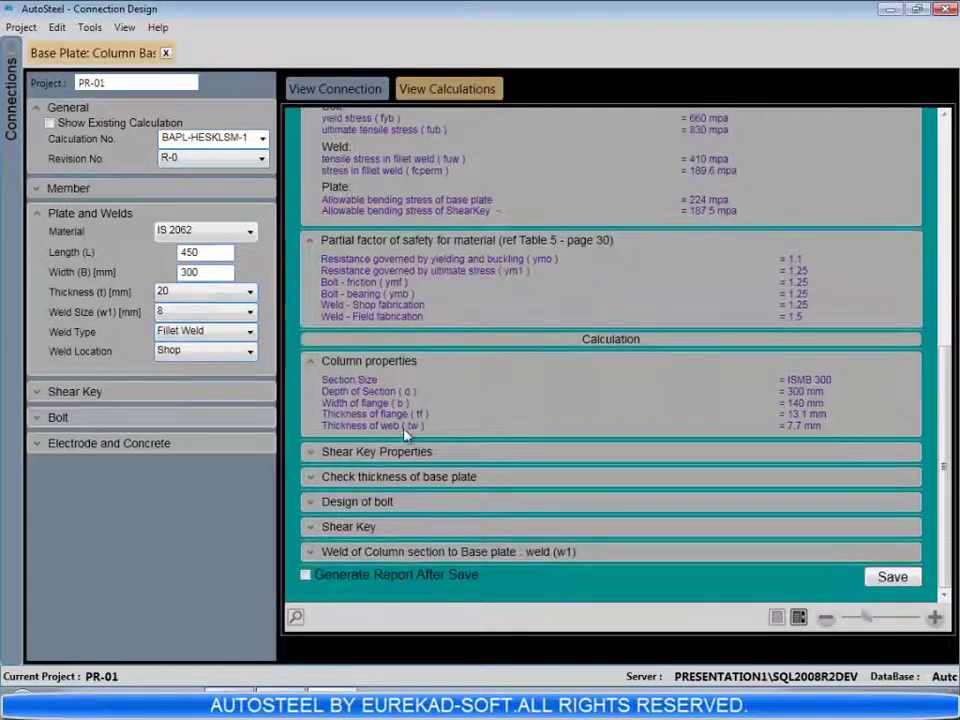
# Step: Review the shear key properties, base plate thickness check, bolt design and shear key calculations
pyautogui.click(370, 452)
pyautogui.scroll(-2, 450, 350)
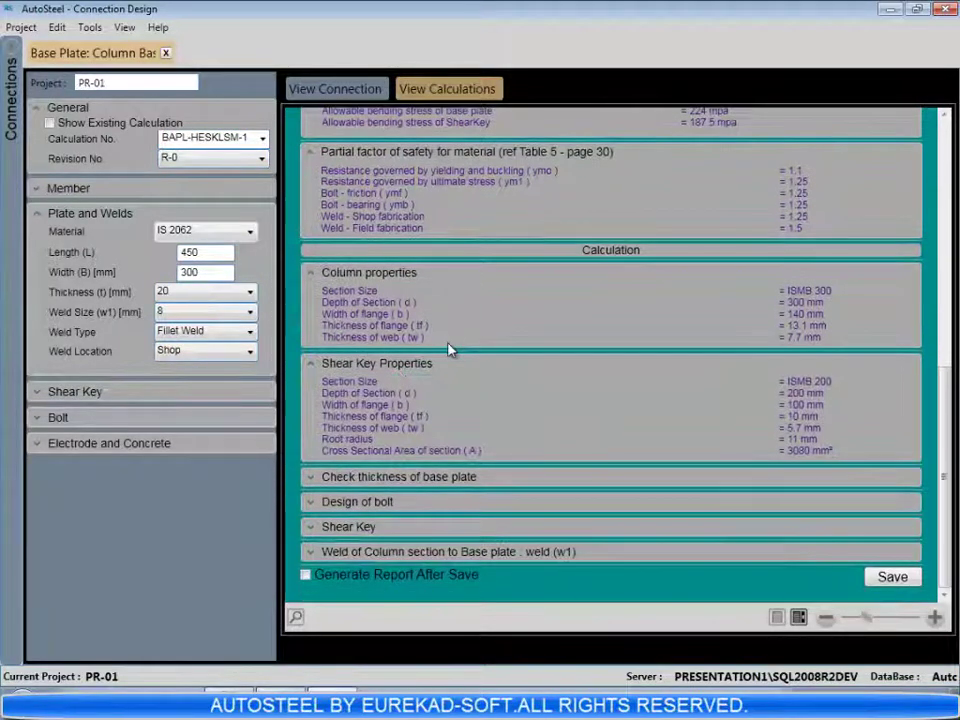
pyautogui.click(445, 478)
pyautogui.scroll(-3, 490, 349)
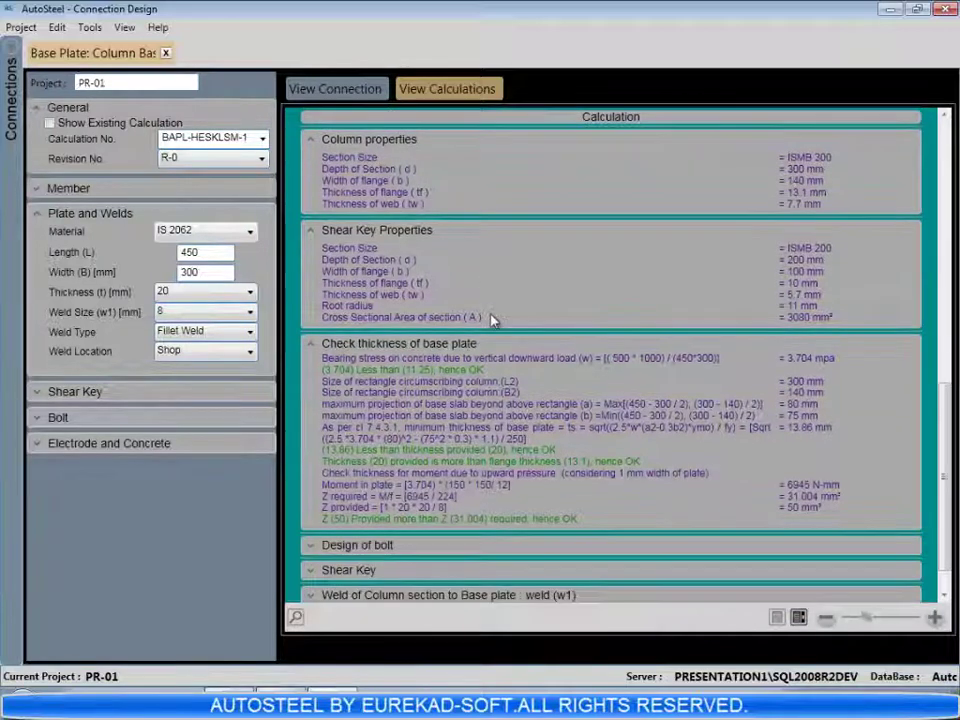
pyautogui.click(384, 552)
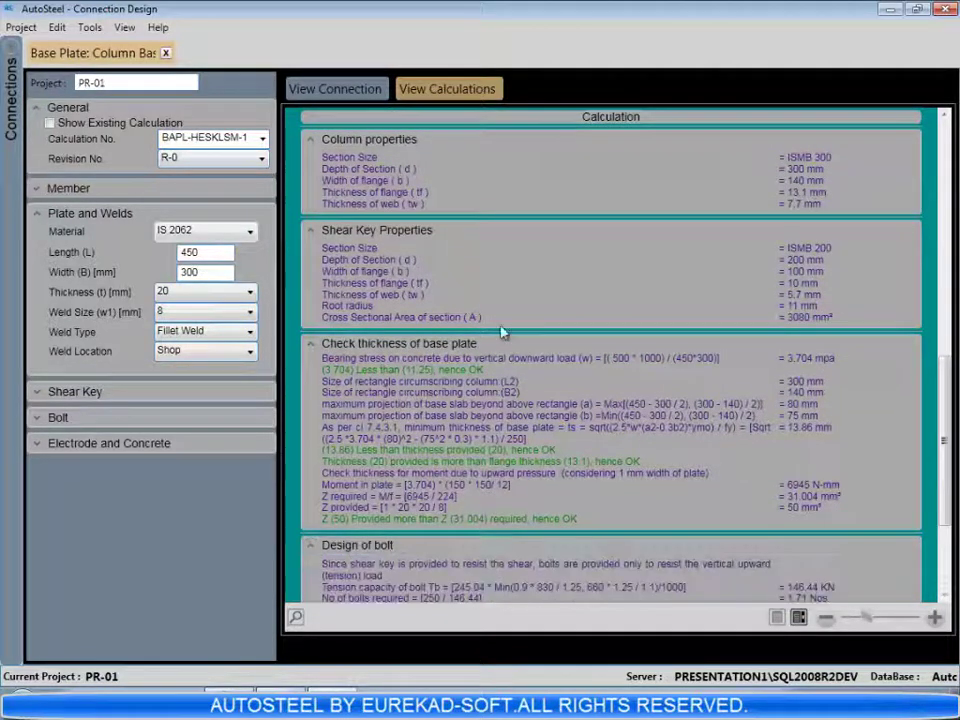
pyautogui.scroll(-4, 505, 320)
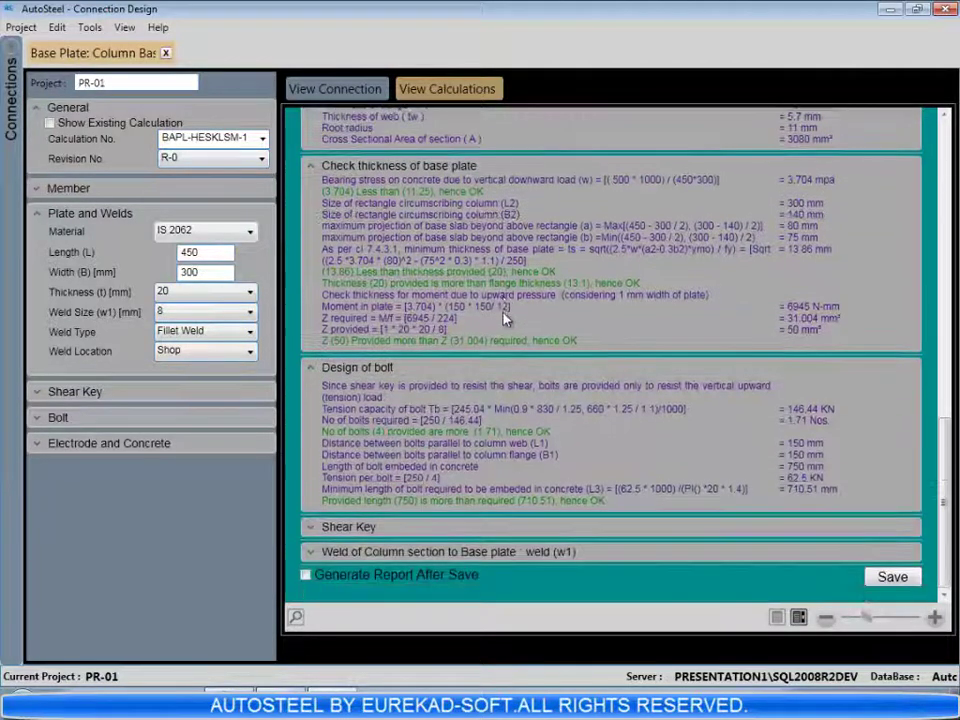
pyautogui.click(364, 527)
pyautogui.scroll(-3, 505, 289)
# Step: Check the column-to-base-plate weld calculations, then save with Generate Report After Save ticked
pyautogui.scroll(-1, 505, 289)
pyautogui.scroll(1, 497, 530)
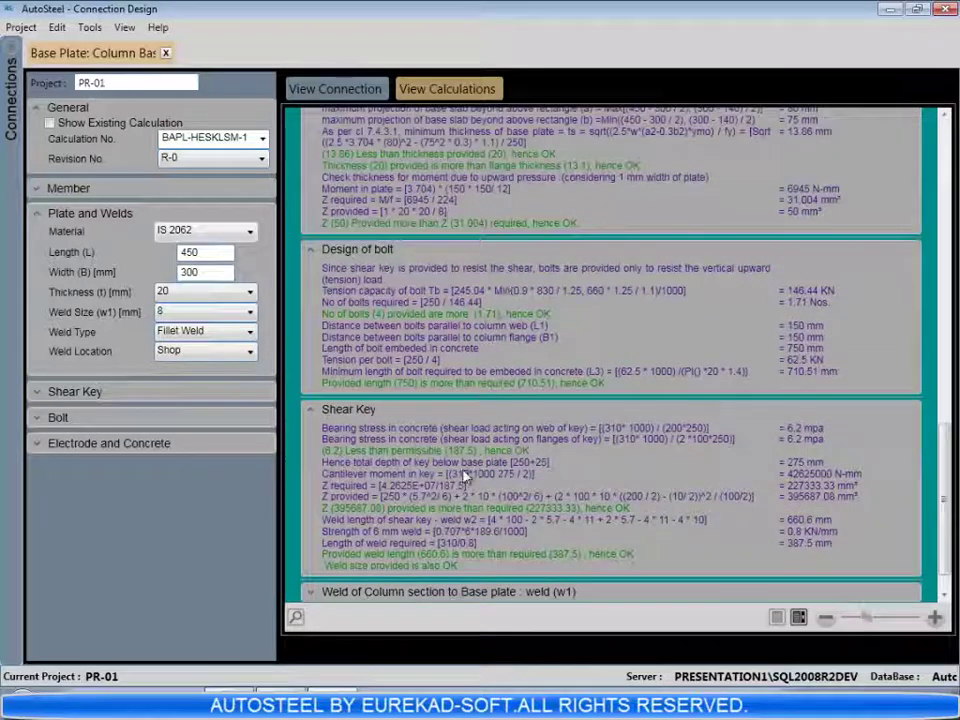
pyautogui.scroll(-1, 456, 428)
pyautogui.click(450, 551)
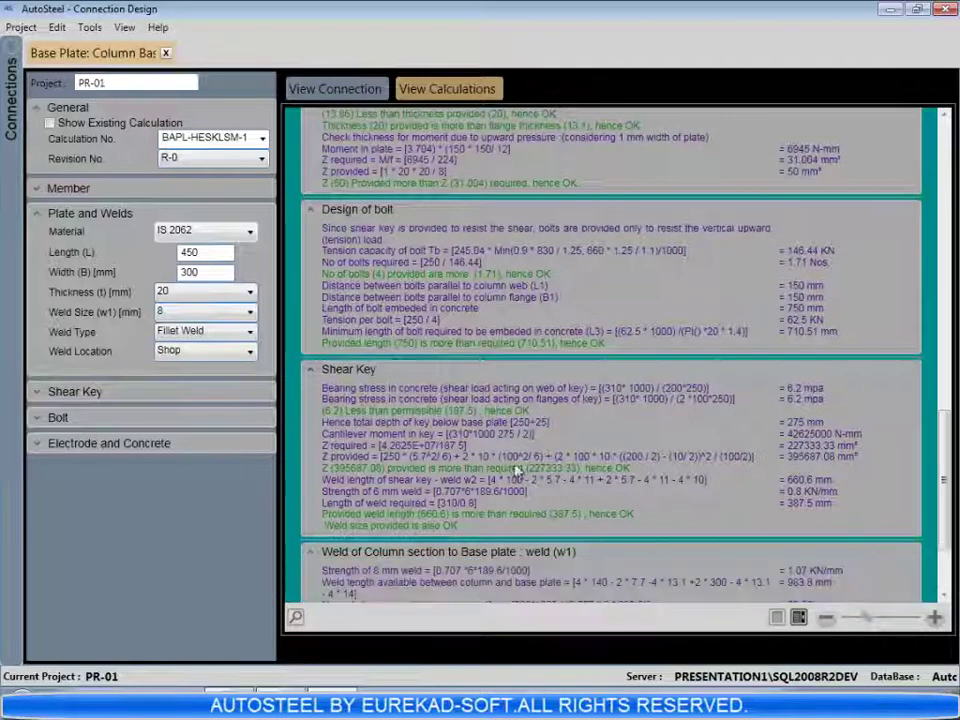
pyautogui.scroll(-3, 514, 370)
pyautogui.scroll(-1, 515, 370)
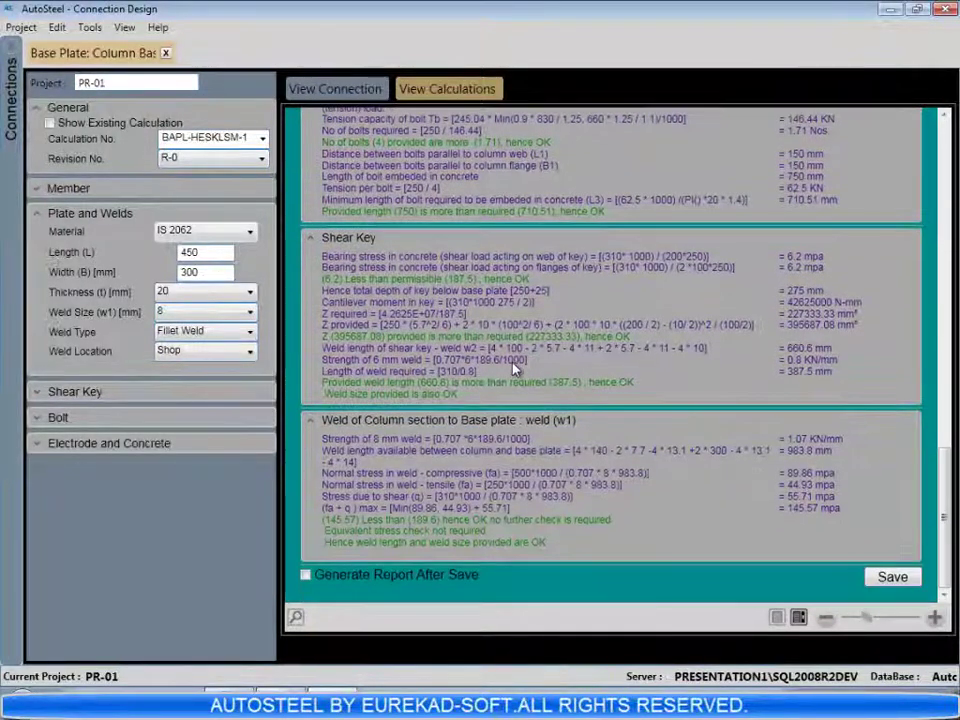
pyautogui.click(306, 576)
pyautogui.click(892, 577)
# Step: Confirm saving the base plate design and scroll through its generated PDF report
pyautogui.click(458, 408)
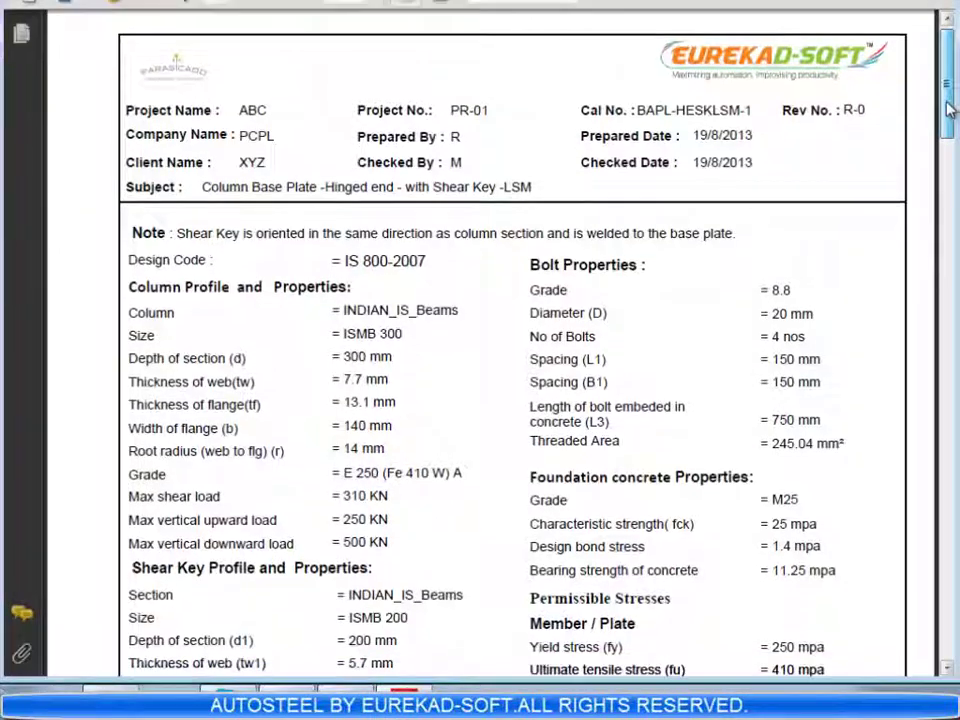
pyautogui.moveTo(950, 110); pyautogui.dragTo(954, 581)
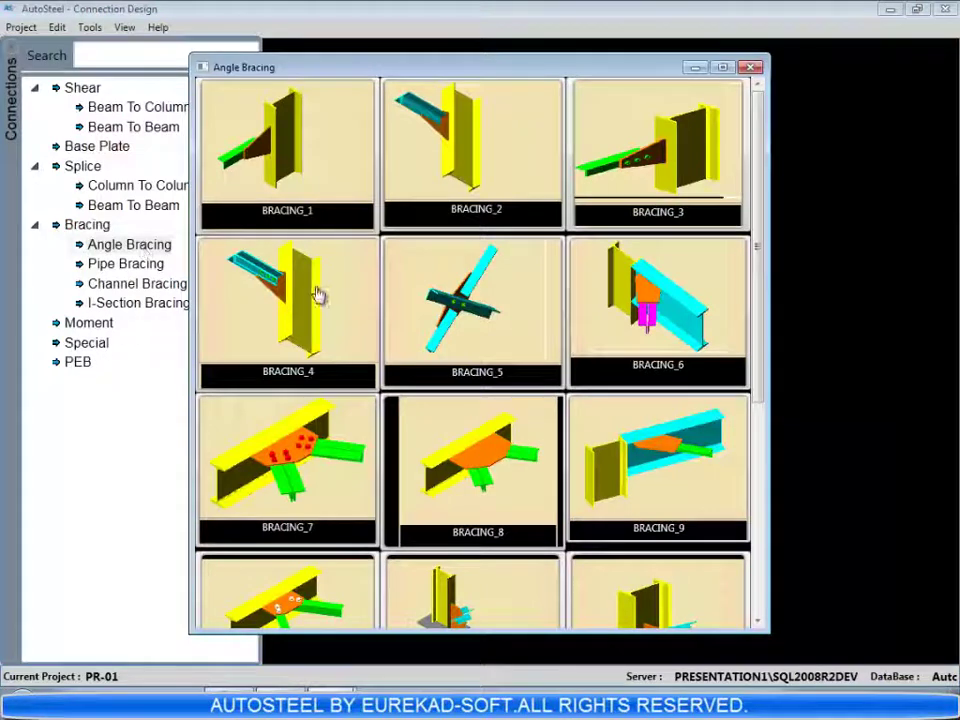
# Step: Open BRACING_4 and set the member to Indian Standard, grade E 250 (Fe 410 W) A
pyautogui.doubleClick(300, 304)
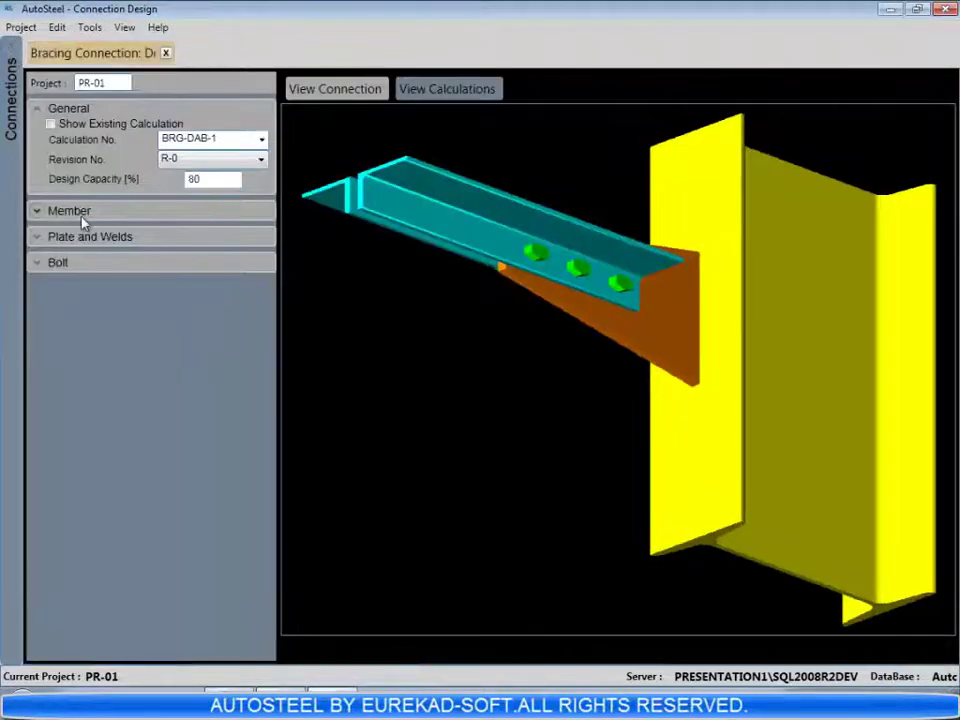
pyautogui.click(80, 212)
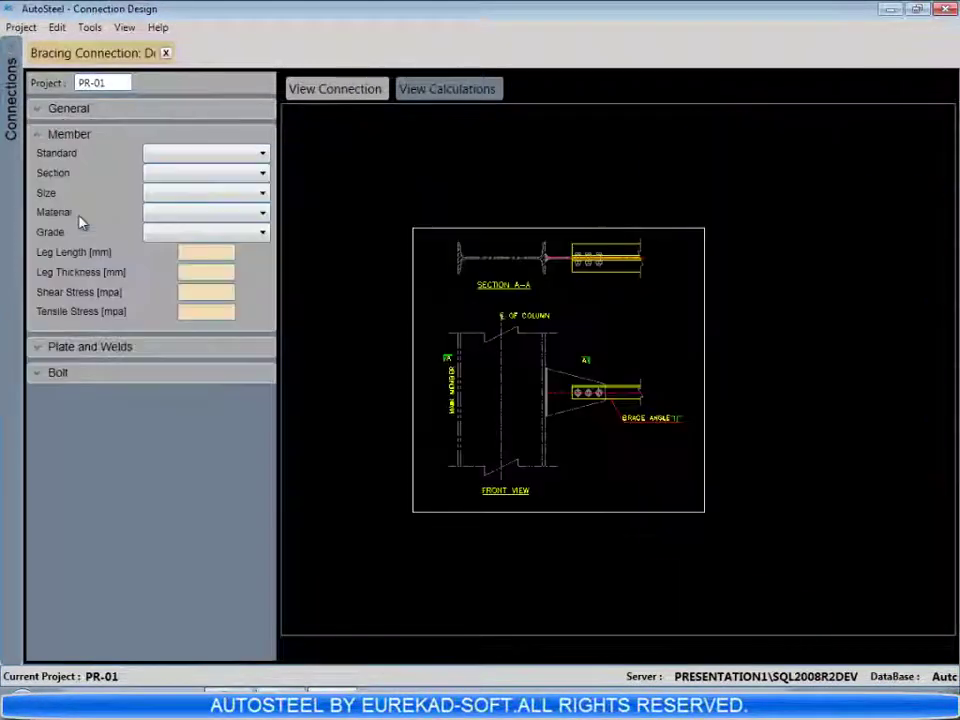
pyautogui.click(200, 153)
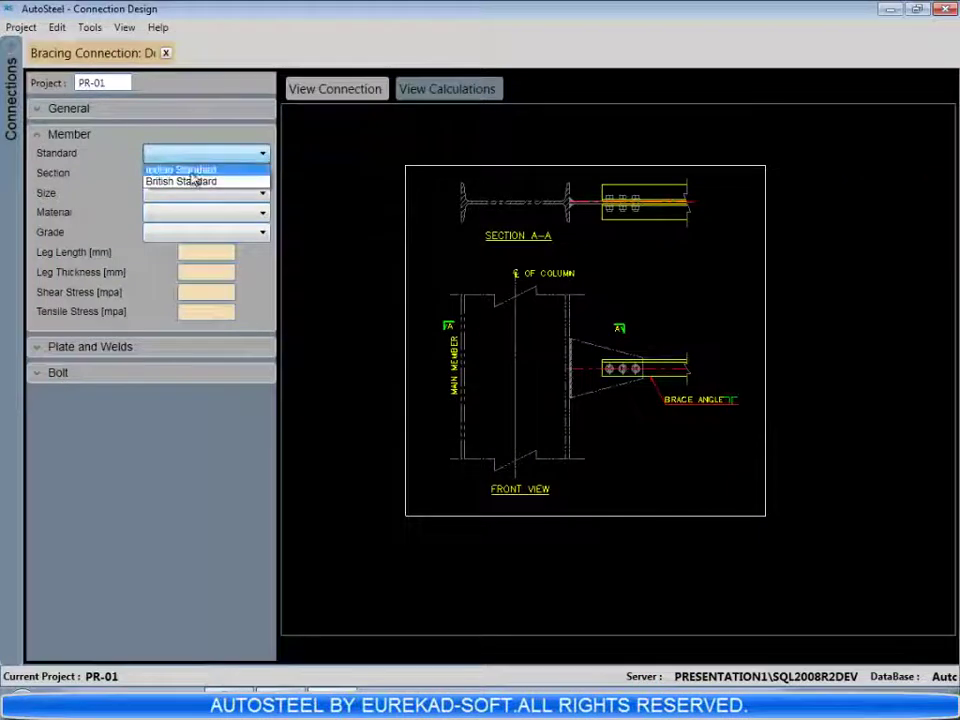
pyautogui.click(180, 170)
pyautogui.click(262, 231)
pyautogui.click(190, 246)
# Step: Set an IS 2062 gusset plate, 125 wide and 20 mm thick, with 6 mm shop fillet welds
pyautogui.click(90, 347)
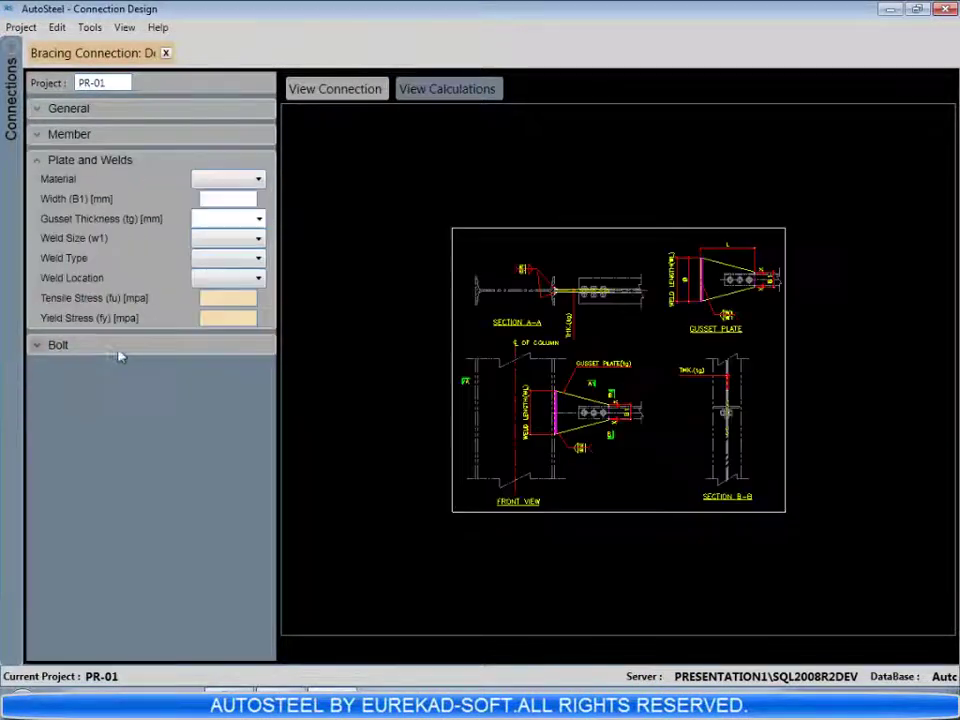
pyautogui.click(228, 178)
pyautogui.click(215, 192)
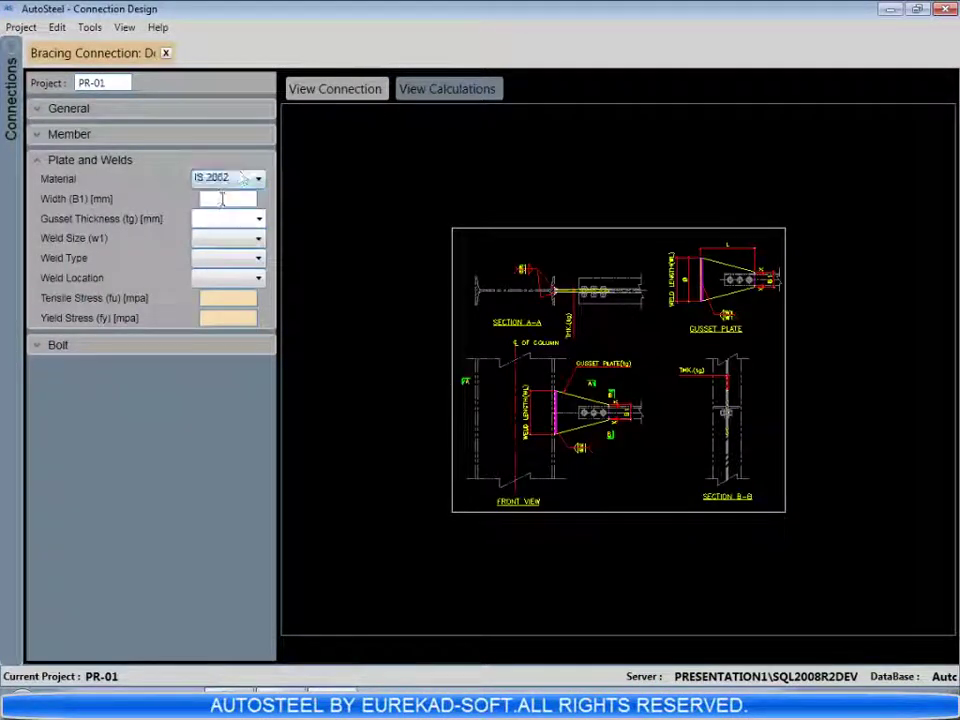
pyautogui.click(228, 198)
pyautogui.write('125')
pyautogui.click(258, 278)
pyautogui.click(205, 296)
pyautogui.click(55, 350)
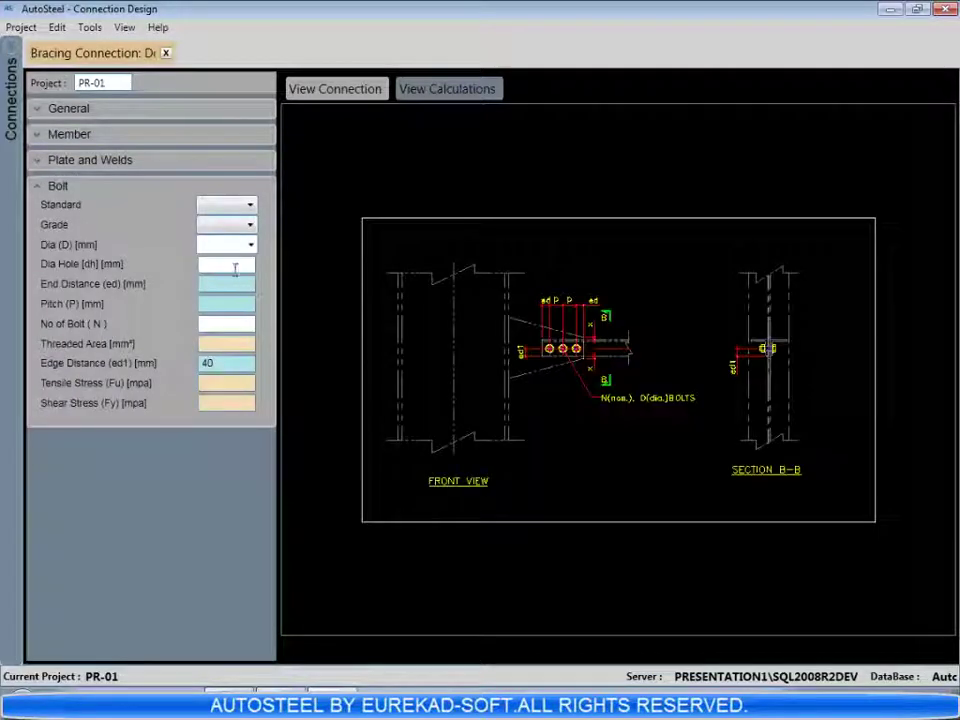
# Step: Pick the IS1367 grade 8.8 bolt standard, calculate, and expand input, stress and safety-factor sections
pyautogui.click(240, 205)
pyautogui.click(236, 221)
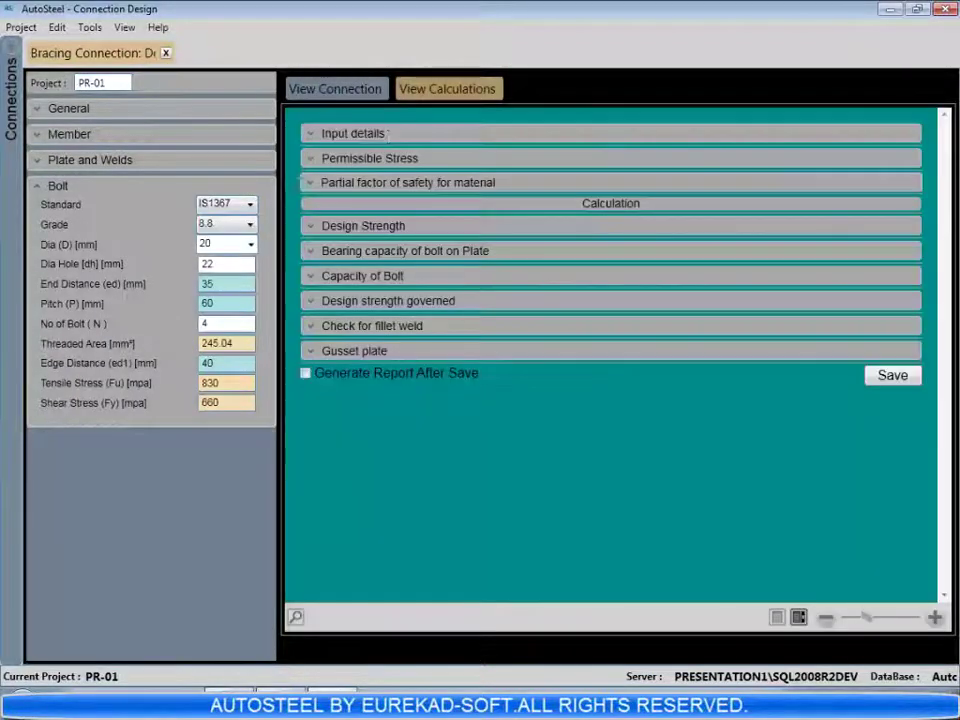
pyautogui.click(386, 137)
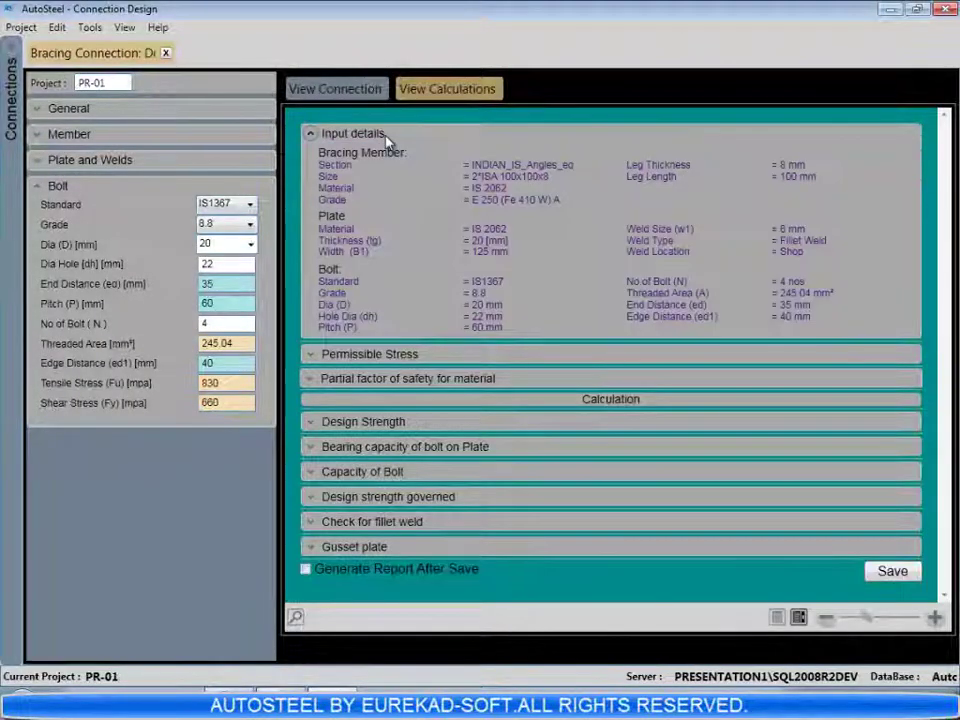
pyautogui.click(380, 354)
pyautogui.scroll(-3, 470, 360)
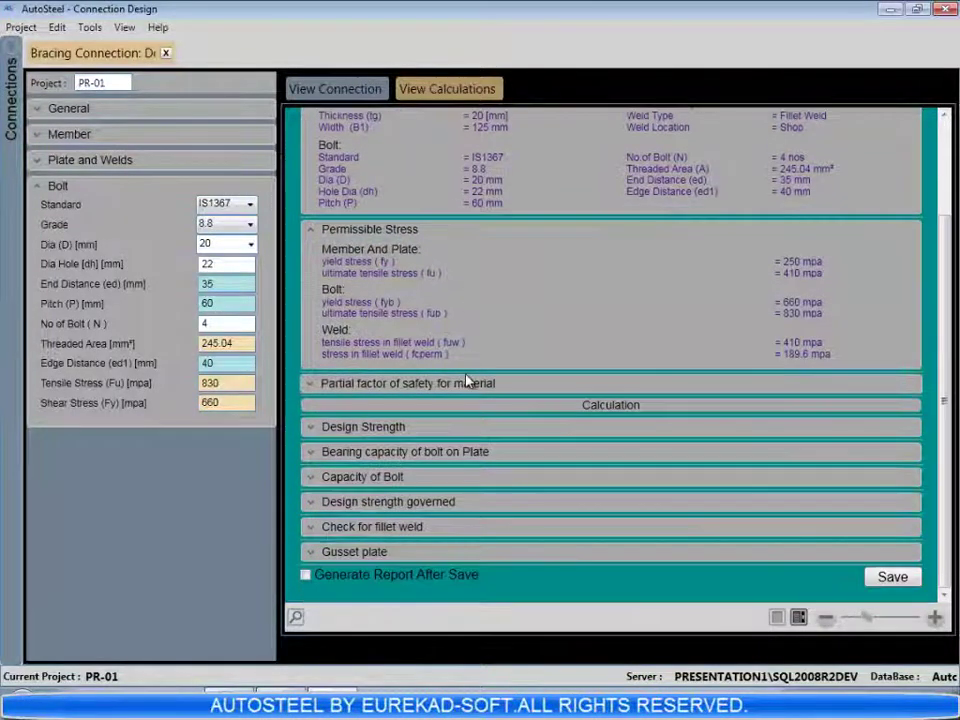
pyautogui.click(467, 381)
pyautogui.scroll(-1, 468, 388)
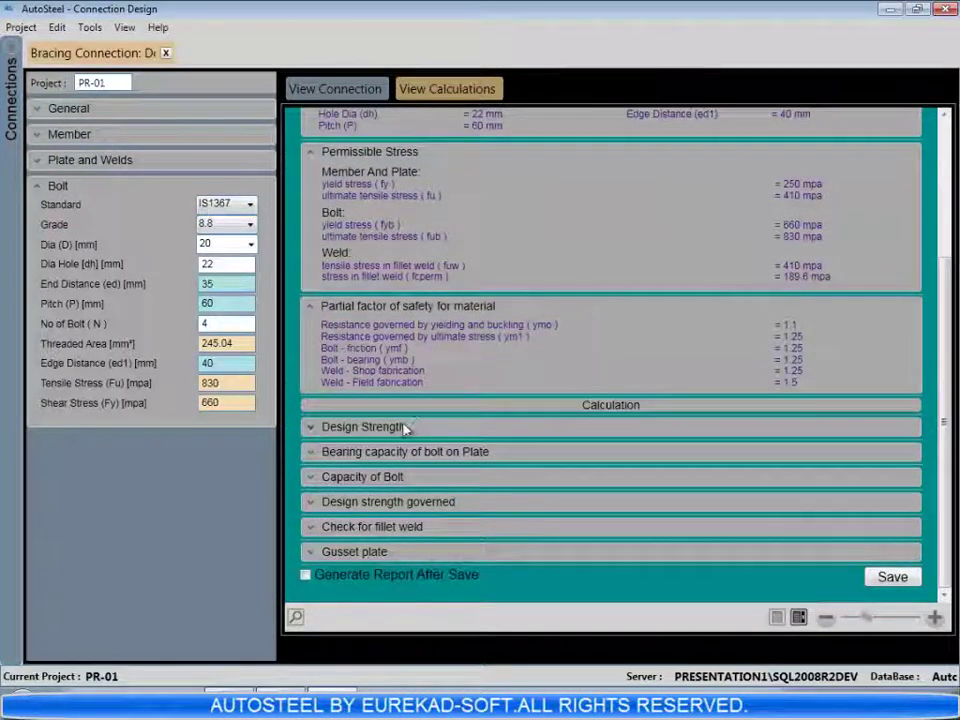
# Step: Review the design strength, bolt bearing, bolt capacity and governing design strength calculations
pyautogui.click(400, 428)
pyautogui.scroll(-1, 456, 400)
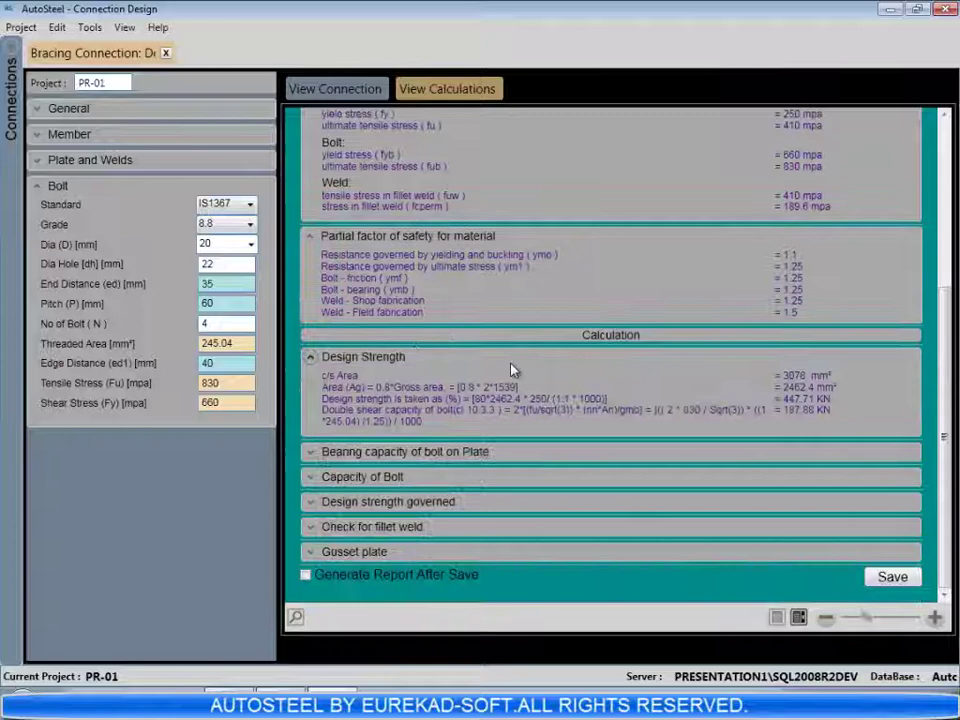
pyautogui.click(440, 452)
pyautogui.scroll(-2, 445, 450)
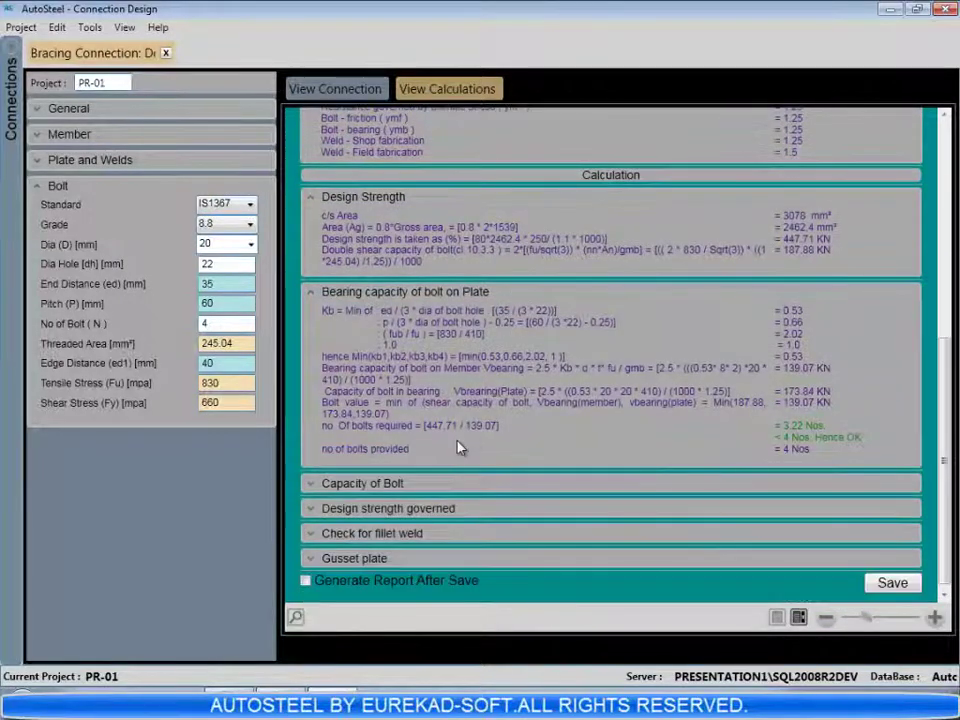
pyautogui.click(396, 484)
pyautogui.scroll(-1, 486, 428)
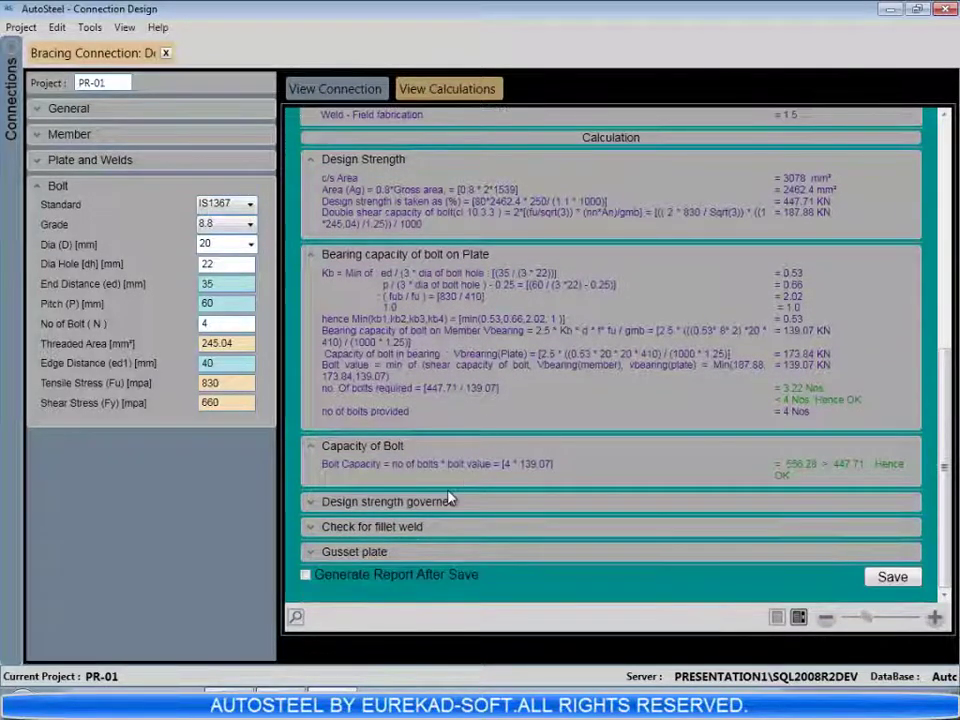
pyautogui.click(450, 500)
pyautogui.scroll(-3, 506, 400)
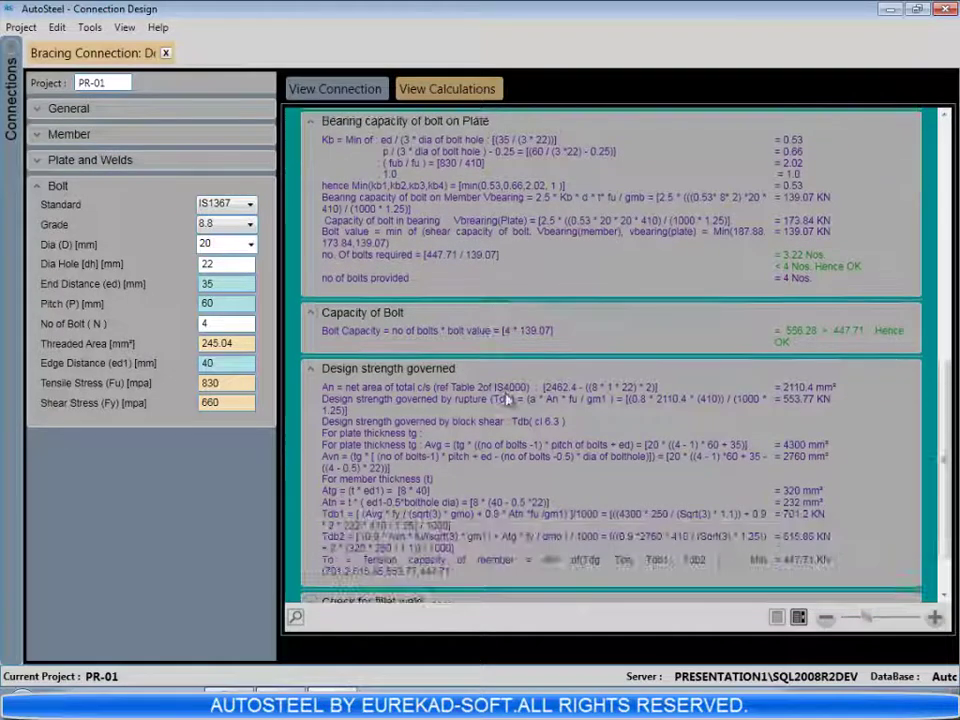
# Step: Check the fillet weld and gusset plate results, then save the bracing design with a report
pyautogui.click(420, 527)
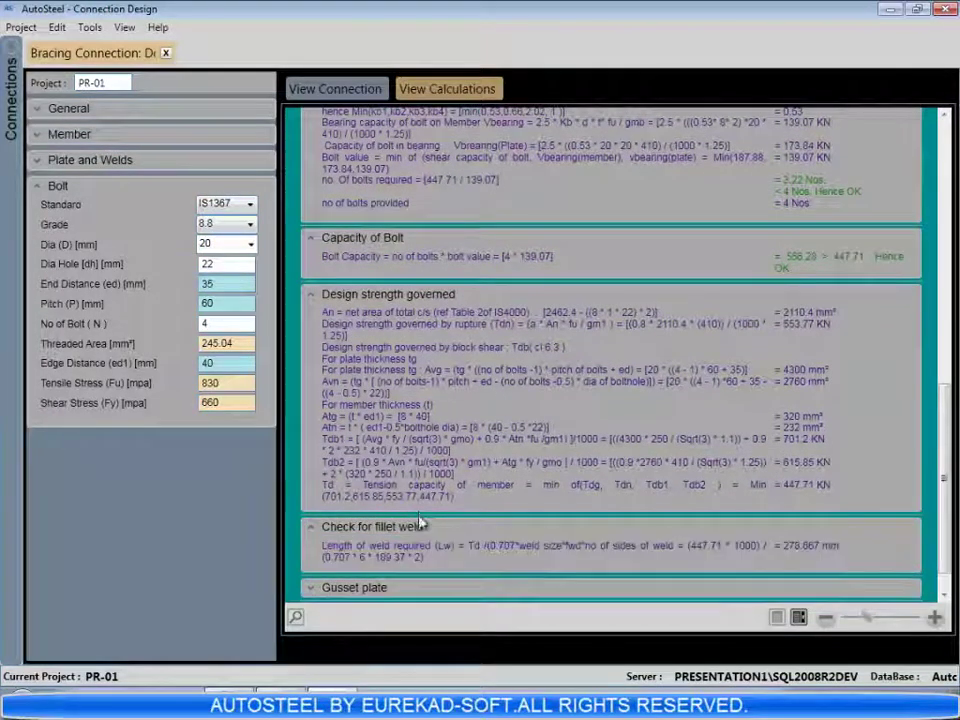
pyautogui.scroll(-1, 428, 513)
pyautogui.click(378, 553)
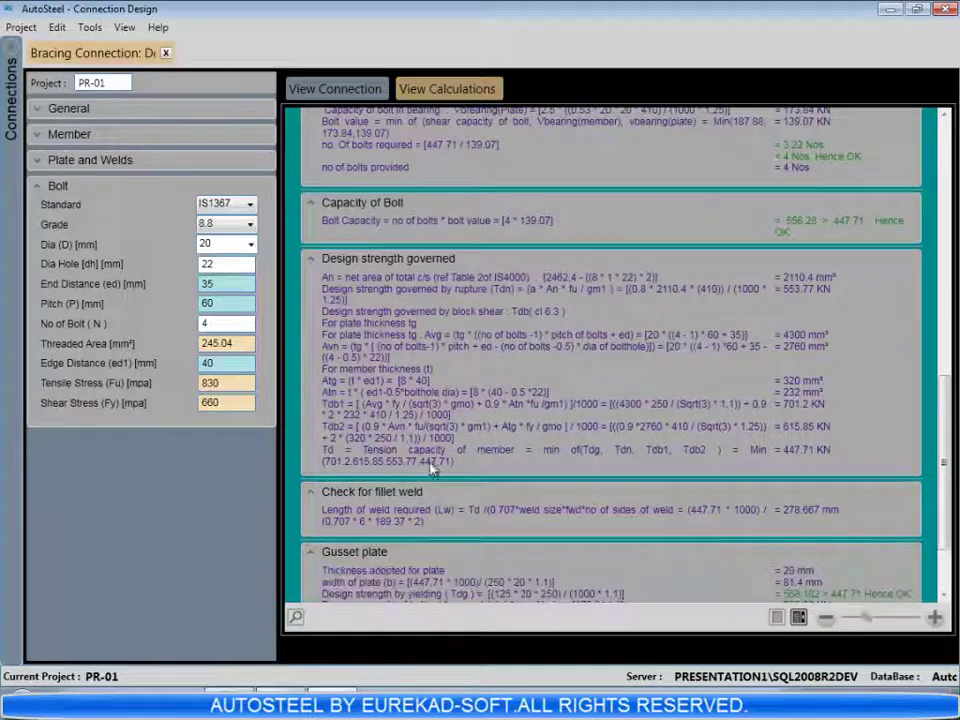
pyautogui.scroll(-2, 428, 462)
pyautogui.click(305, 574)
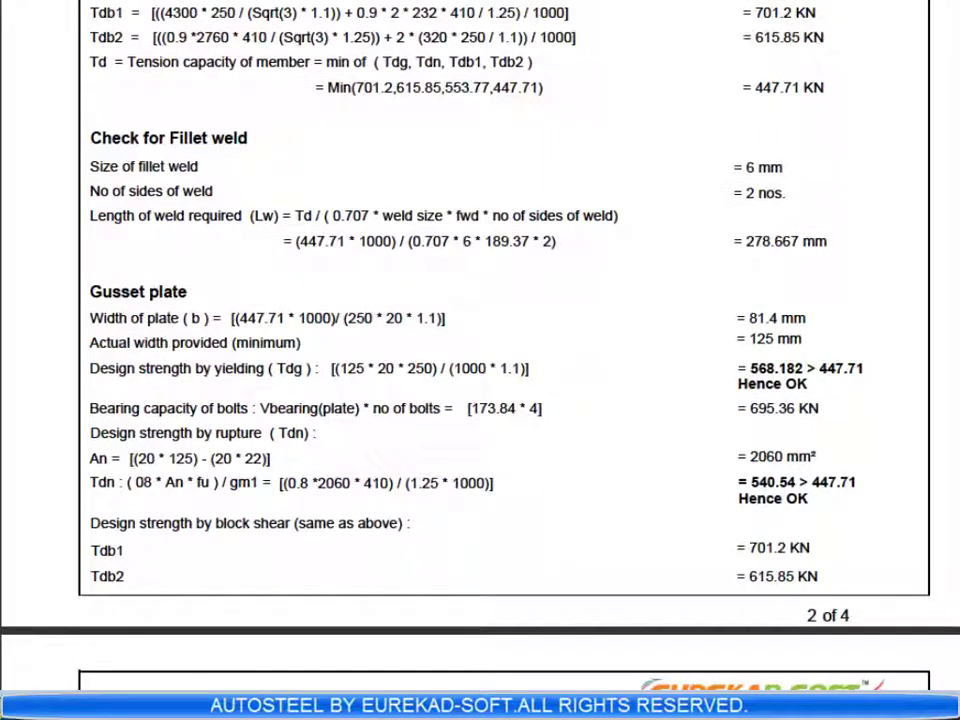
# Step: Scroll the bracing report to page 3 showing the 540.54 KN gusset tension capacity
pyautogui.scroll(-11, 480, 350)
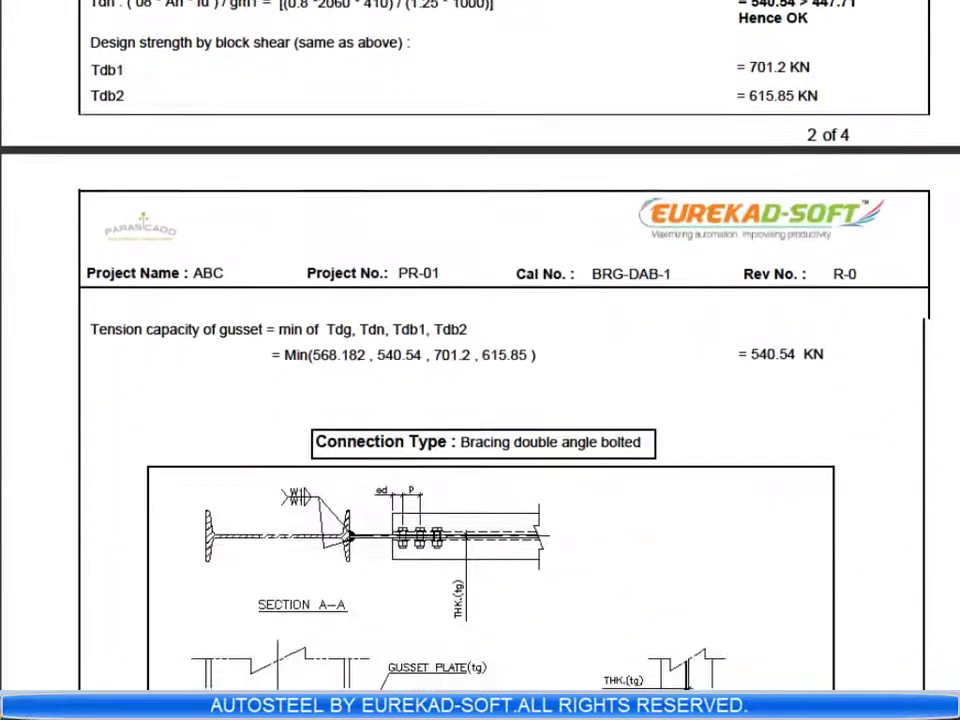
pyautogui.scroll(-9, 480, 350)
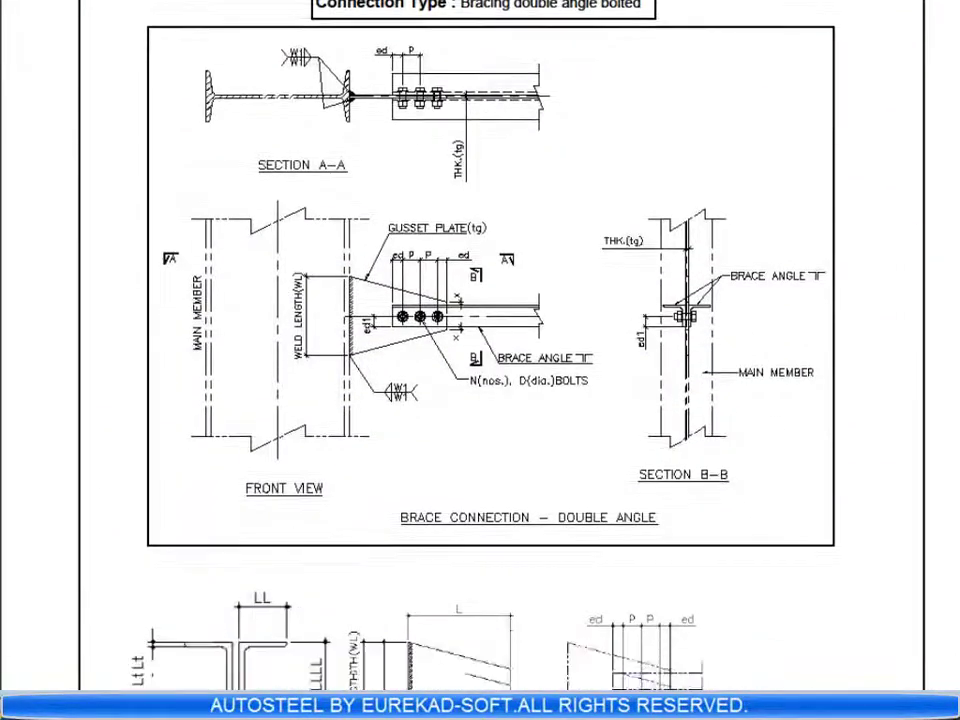